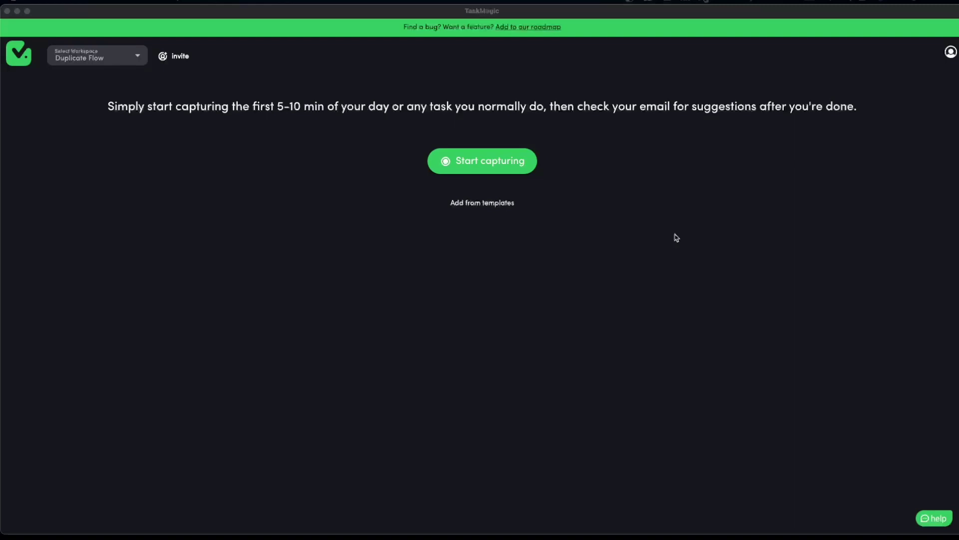
Step: Start capturing a new automation and load google.com in the capture browser
left_click(519, 161)
left_click(520, 164)
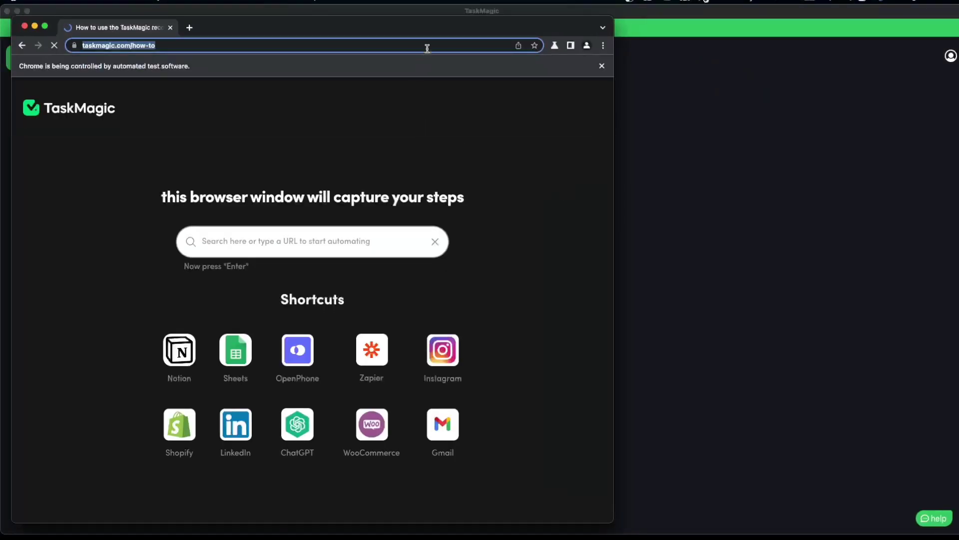
left_click(686, 43)
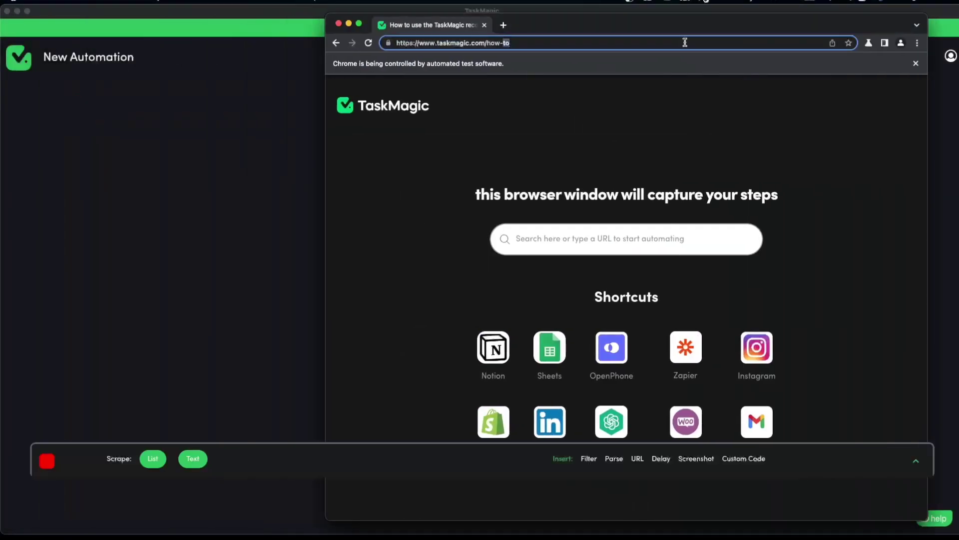
type("google.com")
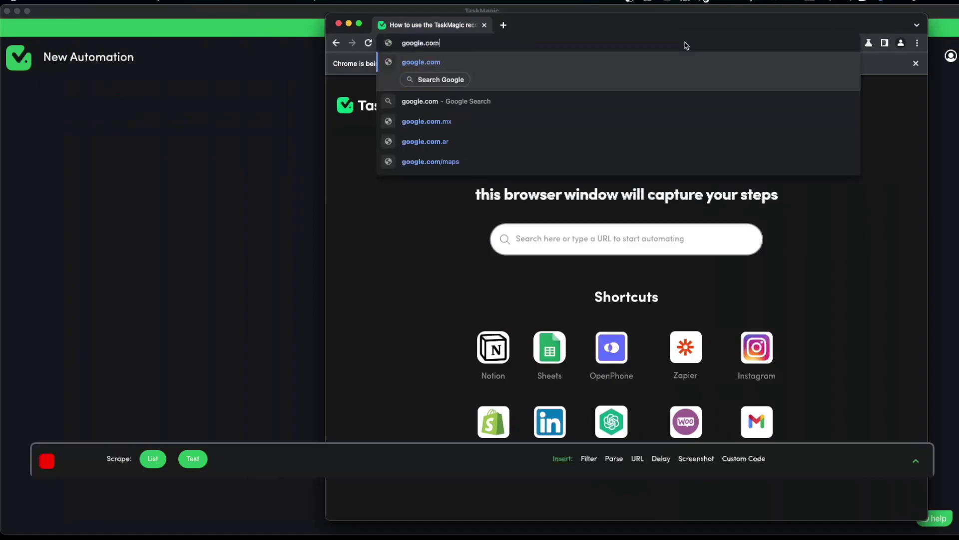
key("Return")
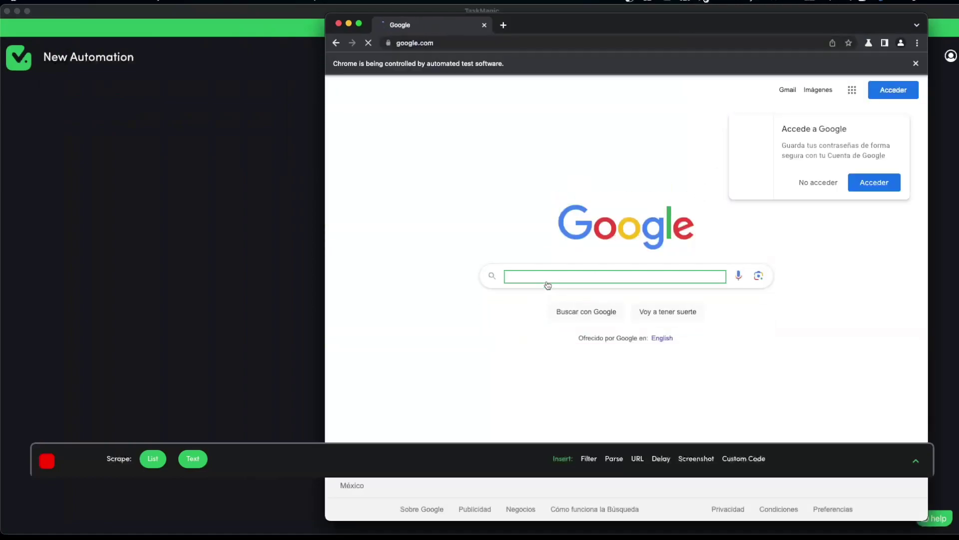
Step: Search Google for "hvac near me" and open the full business list through "Más empresas"
left_click(548, 283)
type("h")
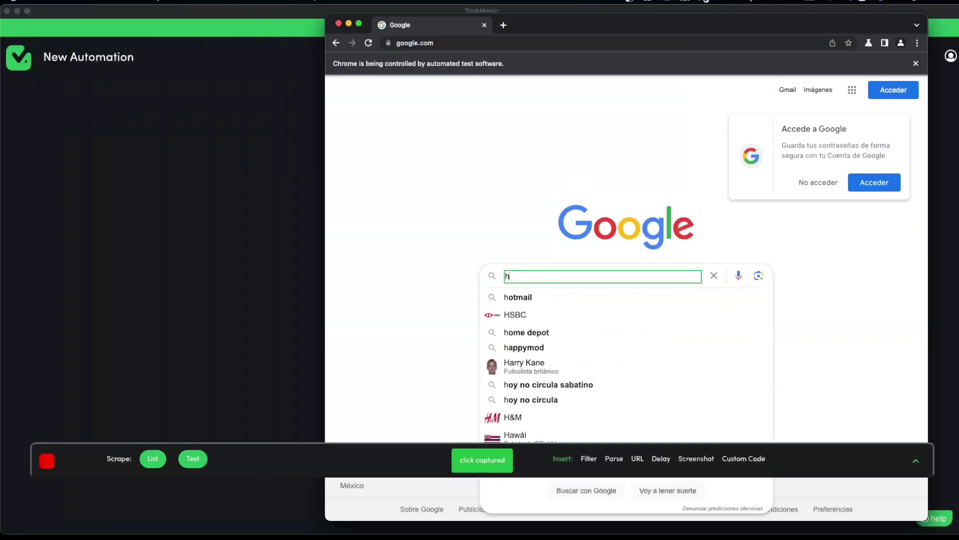
type("vac near ,me")
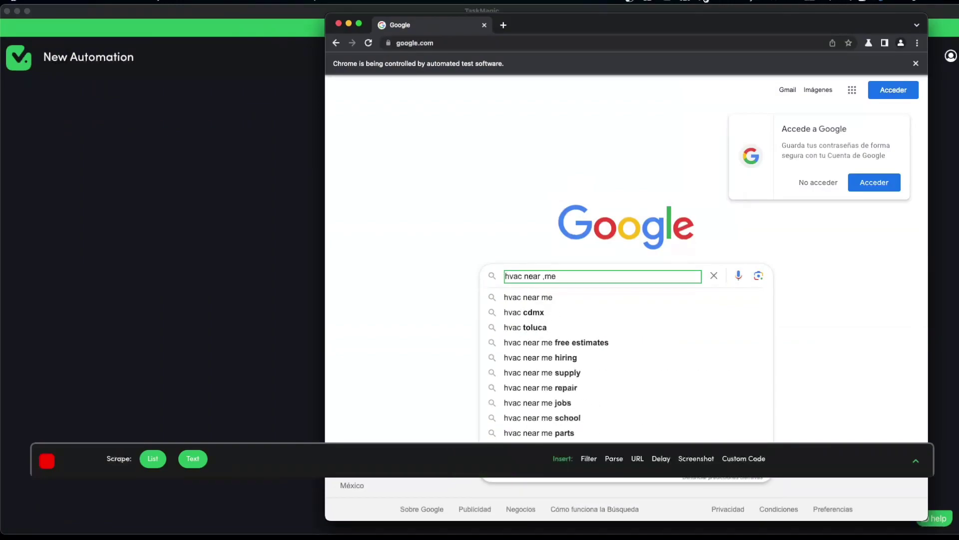
key("BackSpace")
key("BackSpace")
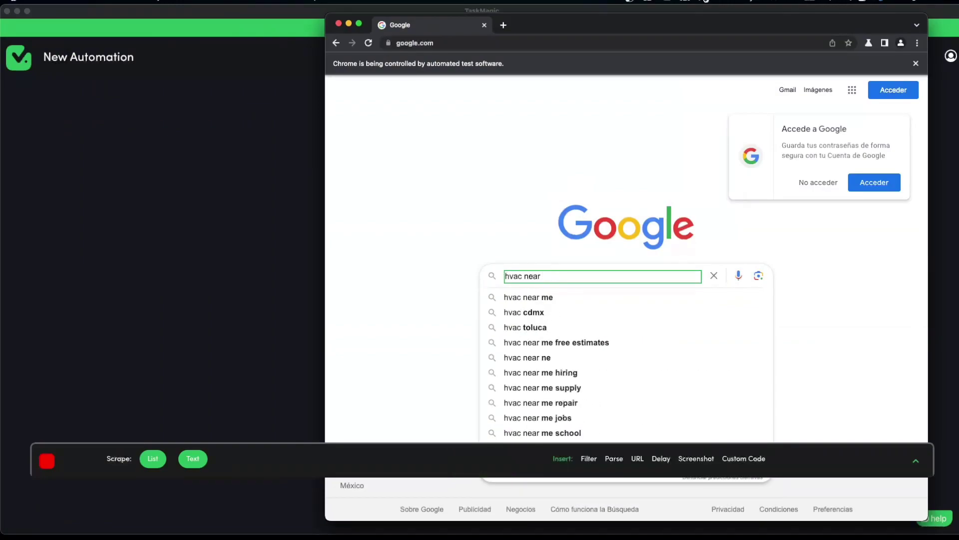
type("me")
key("Return")
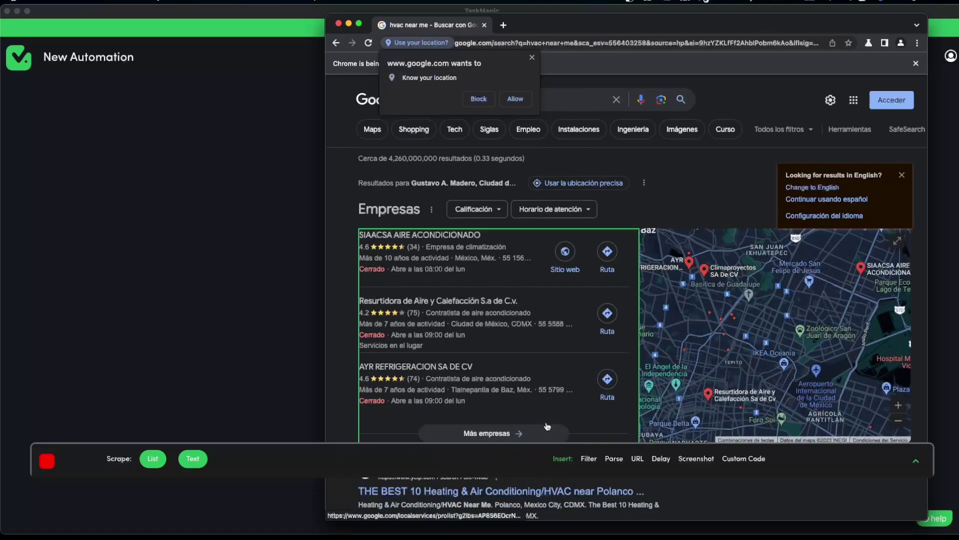
left_click(548, 434)
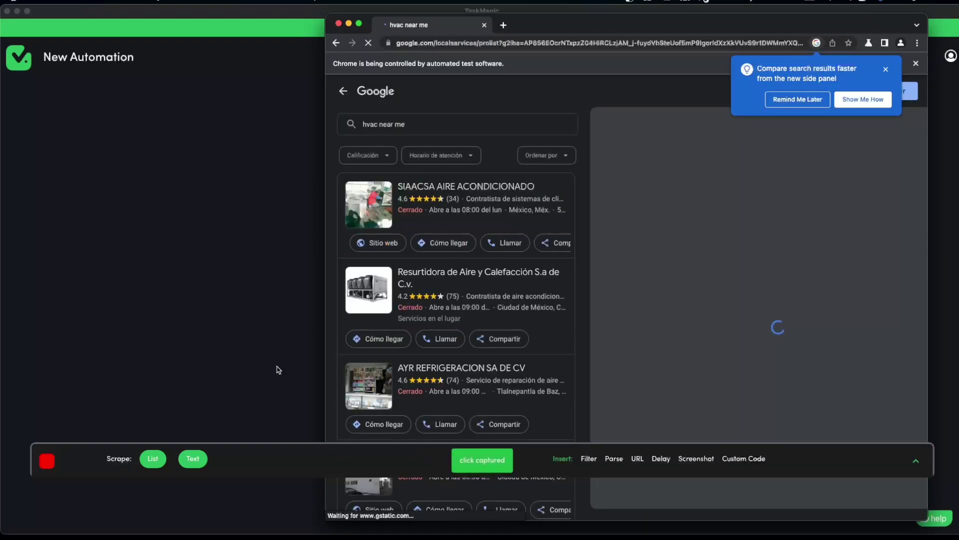
Step: Scrape the business names as a list into Column A, using the first two listings as samples
left_click(154, 460)
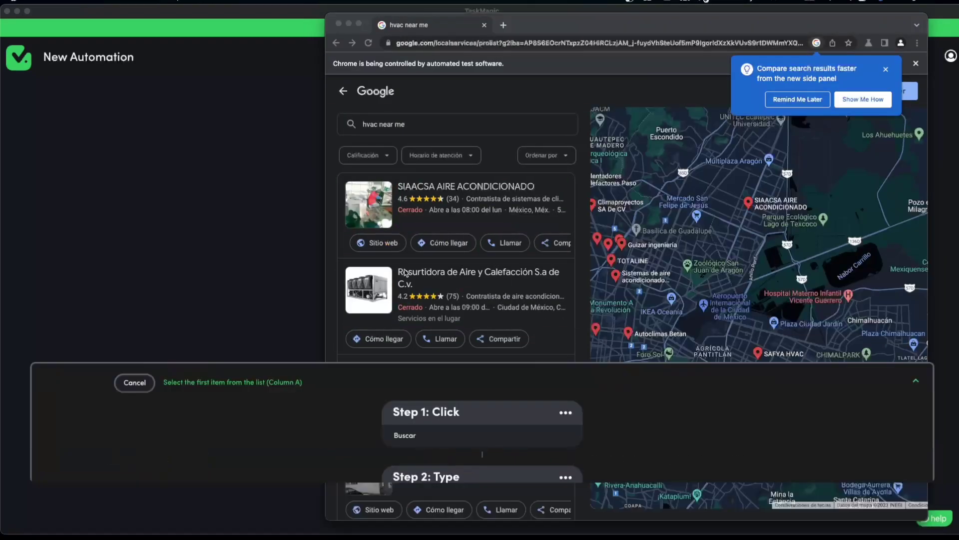
left_click(459, 190)
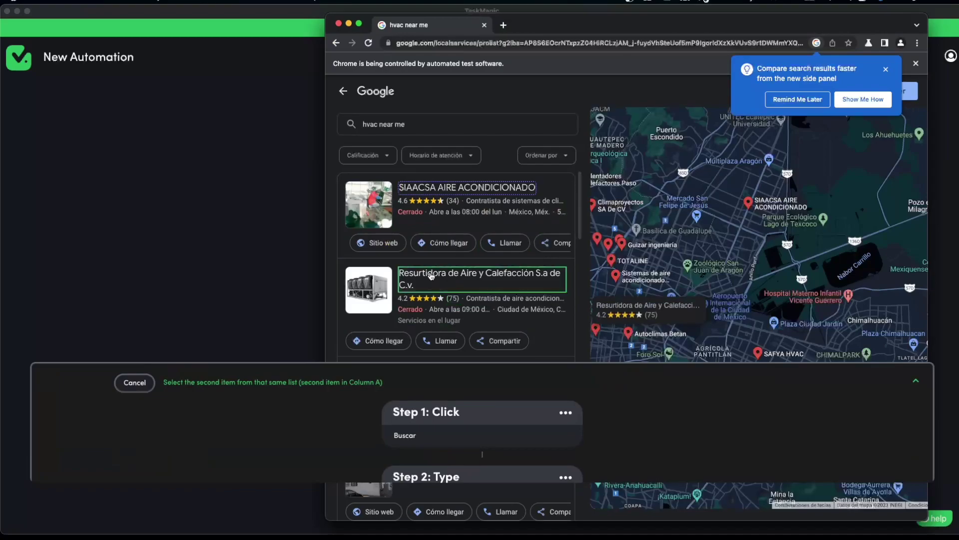
left_click(432, 275)
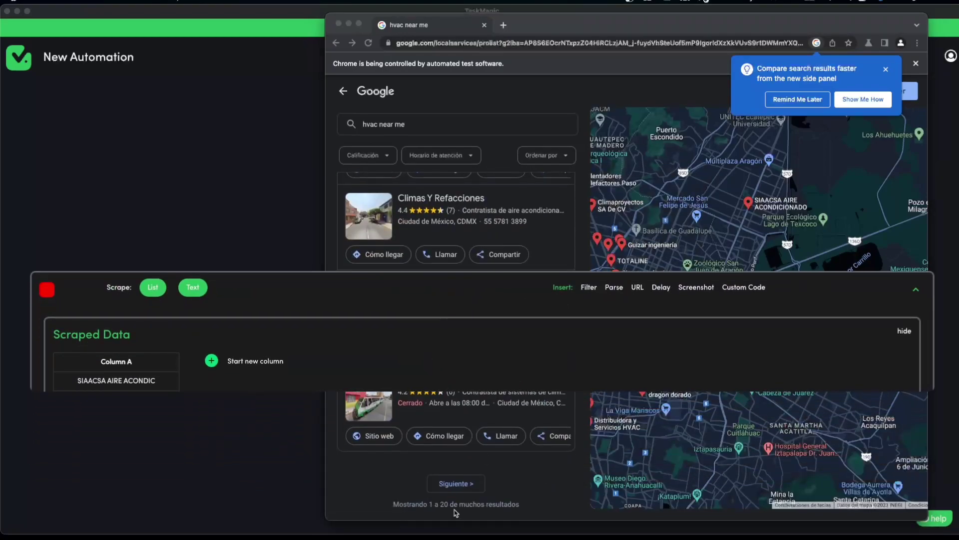
Step: Capture the move to the next results page and stop the step capture
left_click(470, 483)
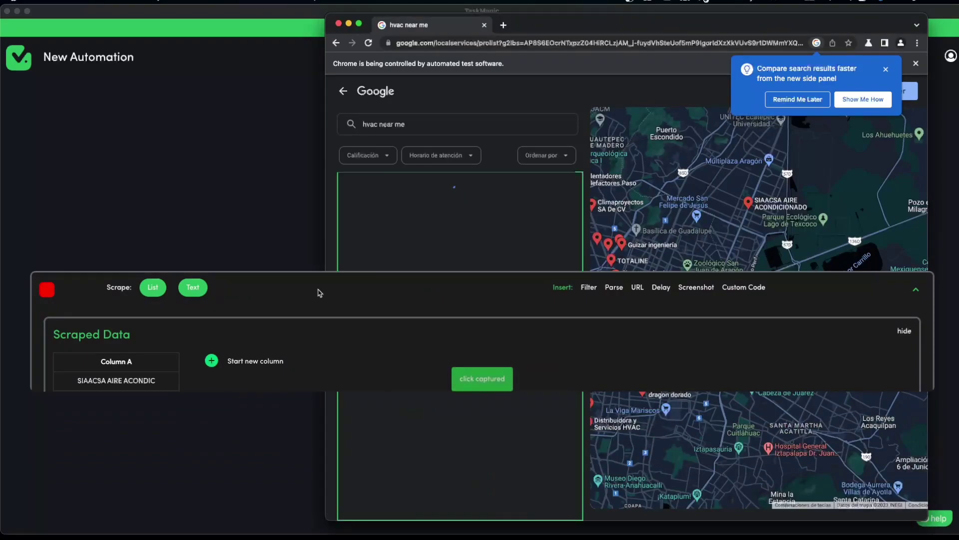
left_click(50, 291)
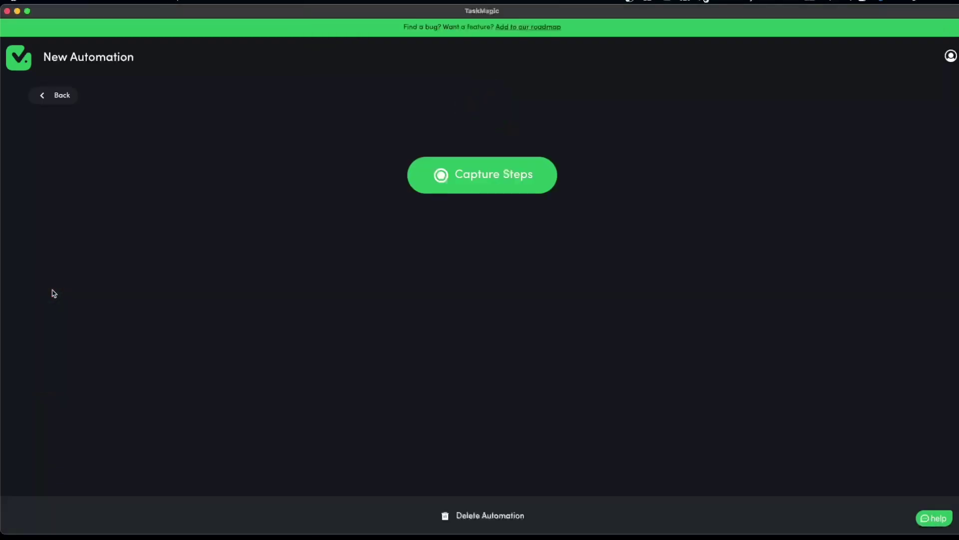
scroll(398, 238, "down", 3)
scroll(400, 245, "down", 2)
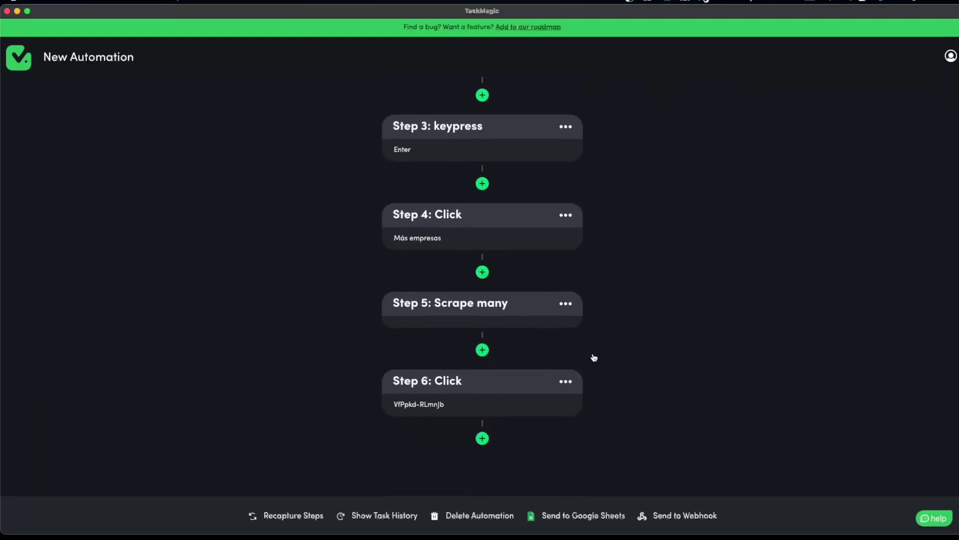
Step: Set up a loop trigger that skips Google Sheets data, repeats 3 times and is scheduled by hour
scroll(597, 355, "up", 5)
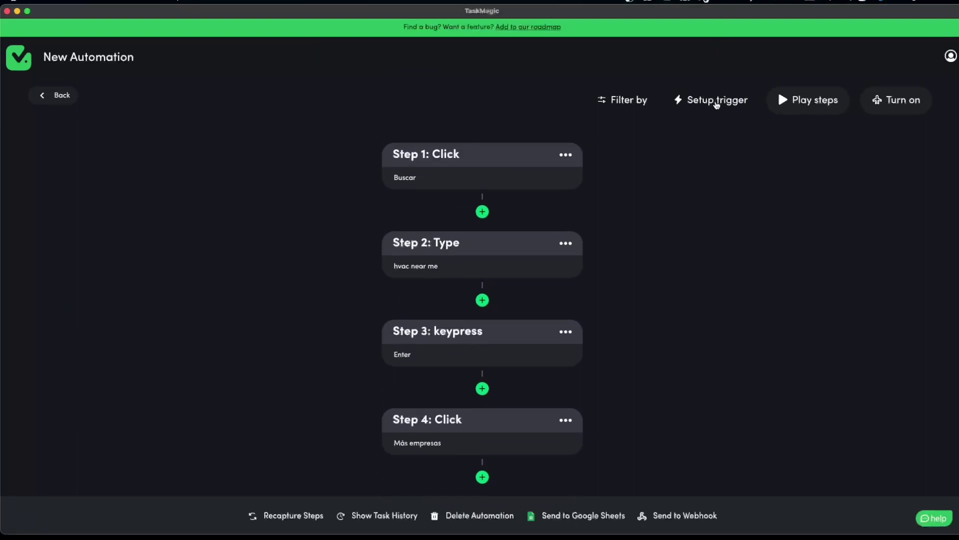
left_click(717, 102)
left_click(471, 323)
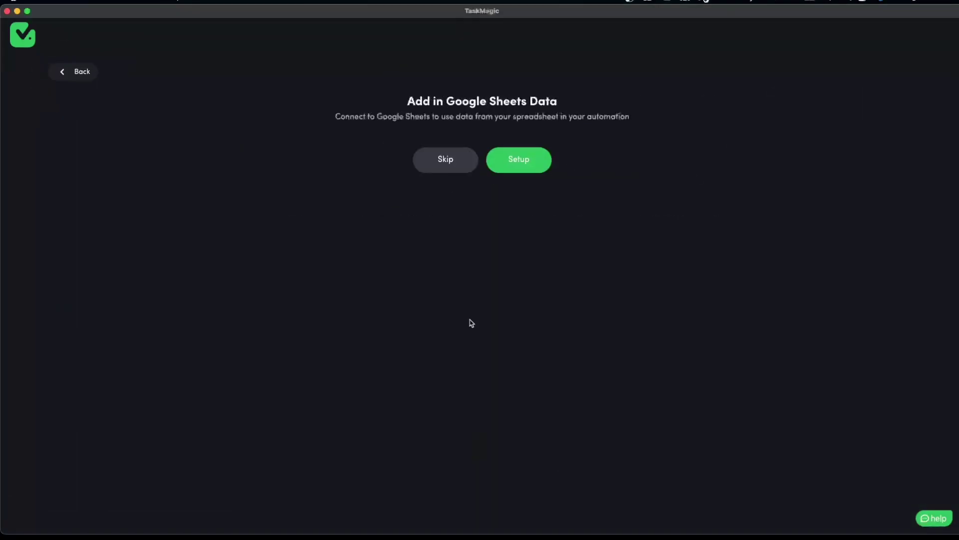
left_click(447, 160)
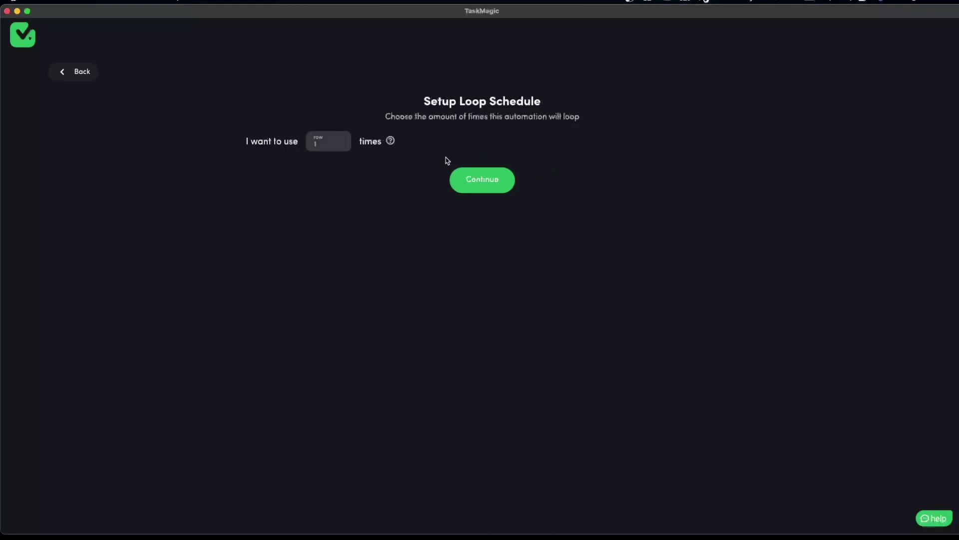
type("3")
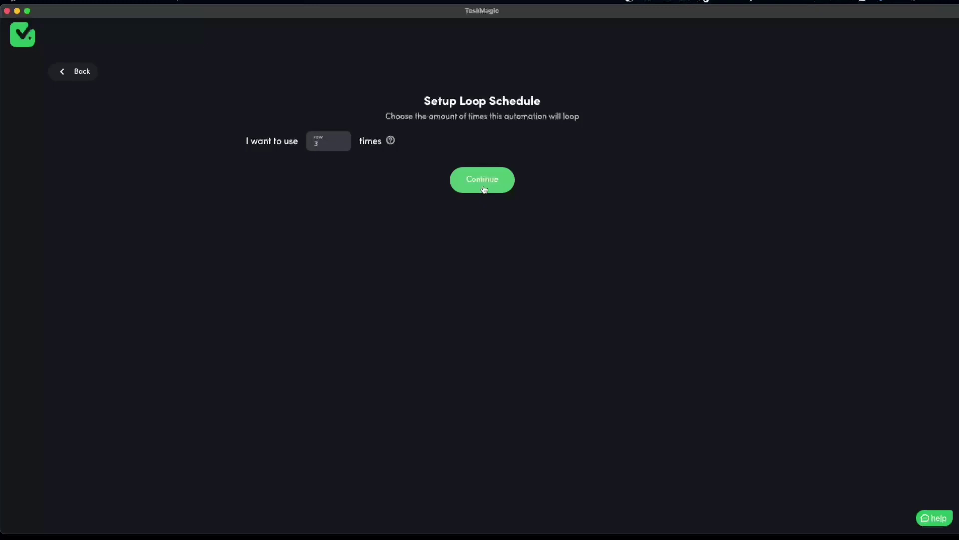
left_click(483, 188)
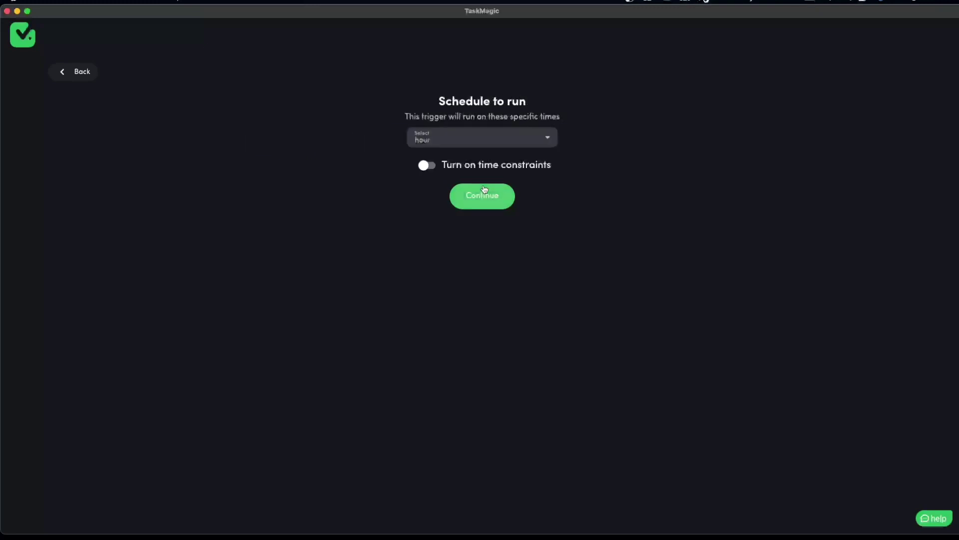
left_click(481, 188)
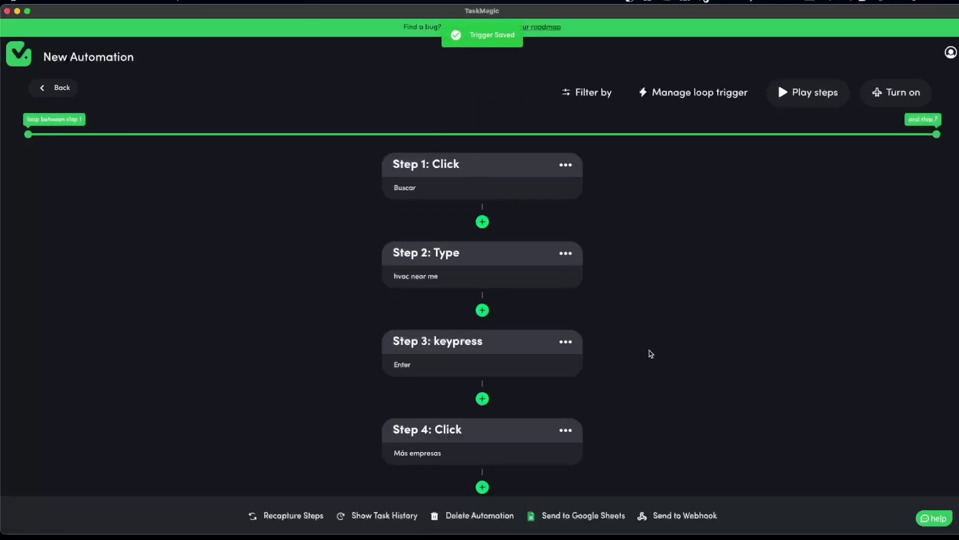
Step: Limit the loop range to steps 5 through 6, covering the scrape and the next-page click
scroll(669, 379, "down", 5)
scroll(532, 325, "down", 2)
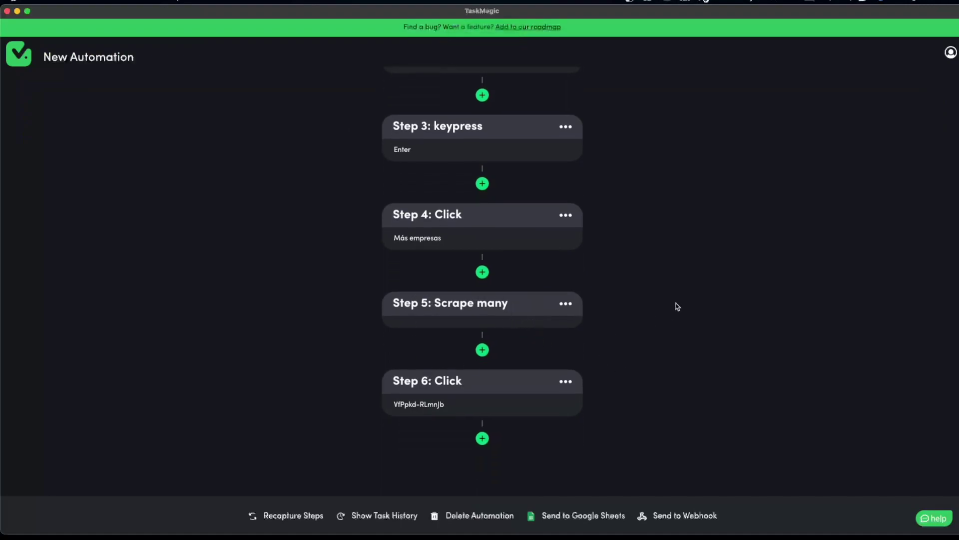
scroll(685, 311, "up", 5)
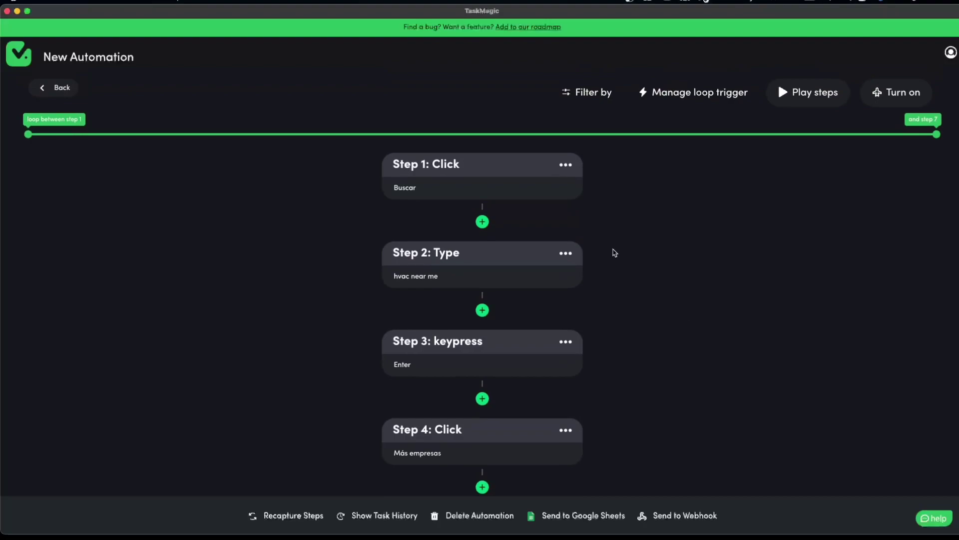
left_click_drag(28, 134, 755, 134)
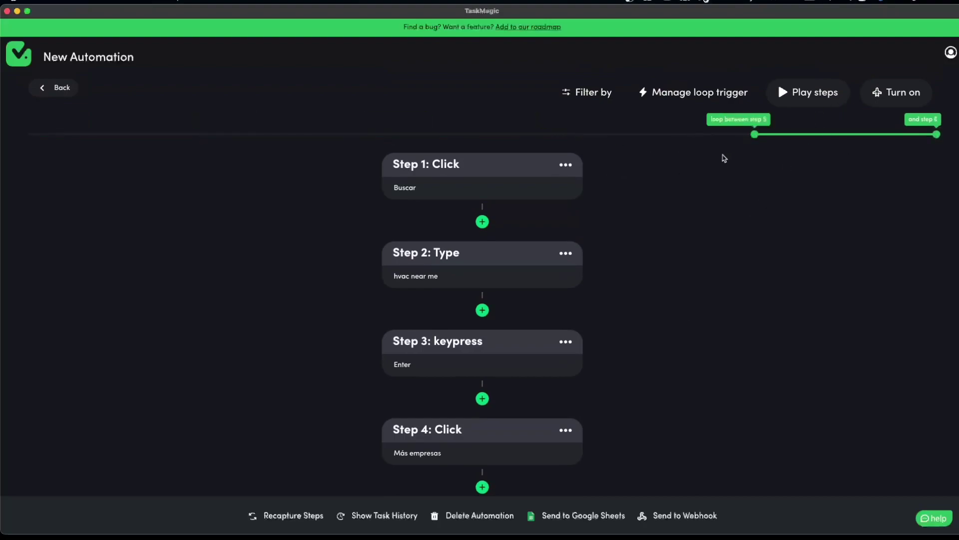
Step: Reopen New Automation and connect its scraped-data export to the VIDEO worksheet of the pasted Google Sheets URL, accepting the headers
left_click(784, 100)
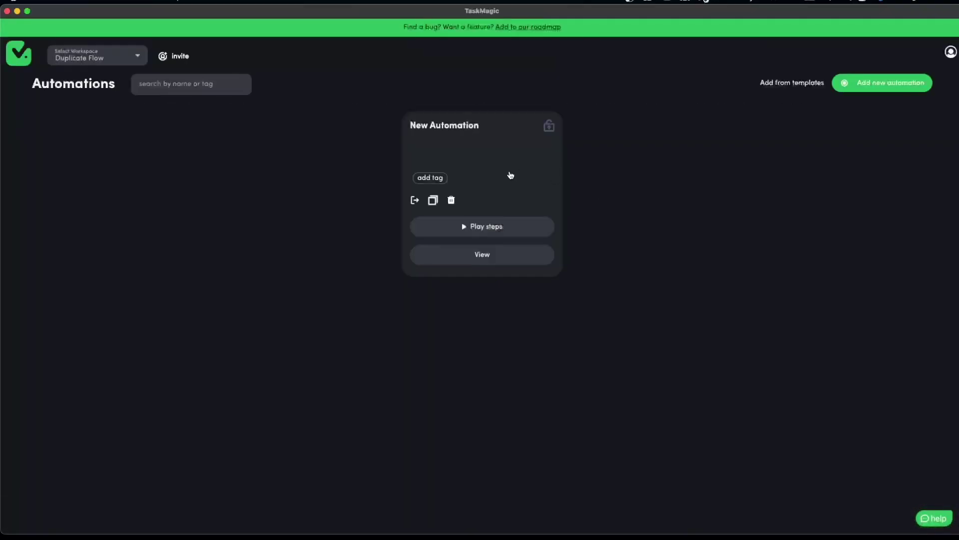
left_click(511, 175)
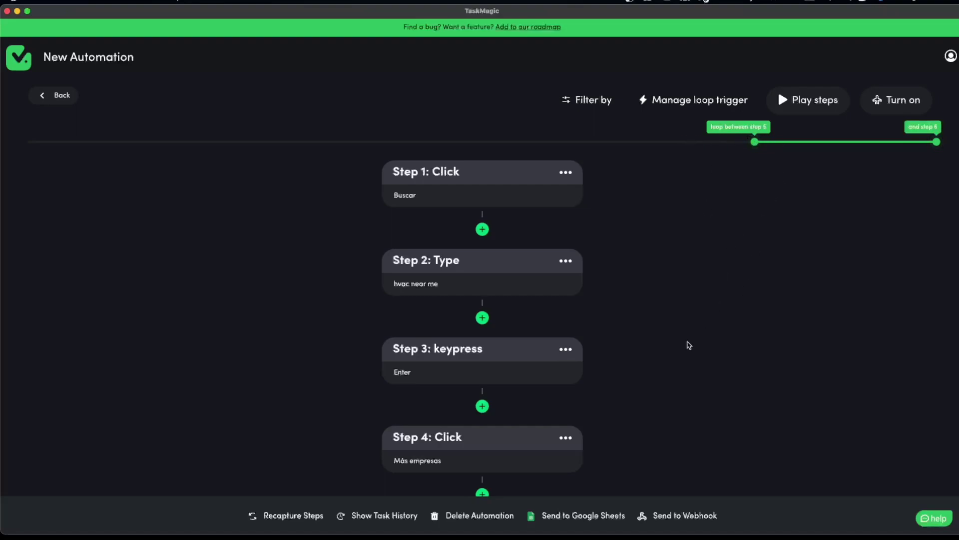
left_click(564, 512)
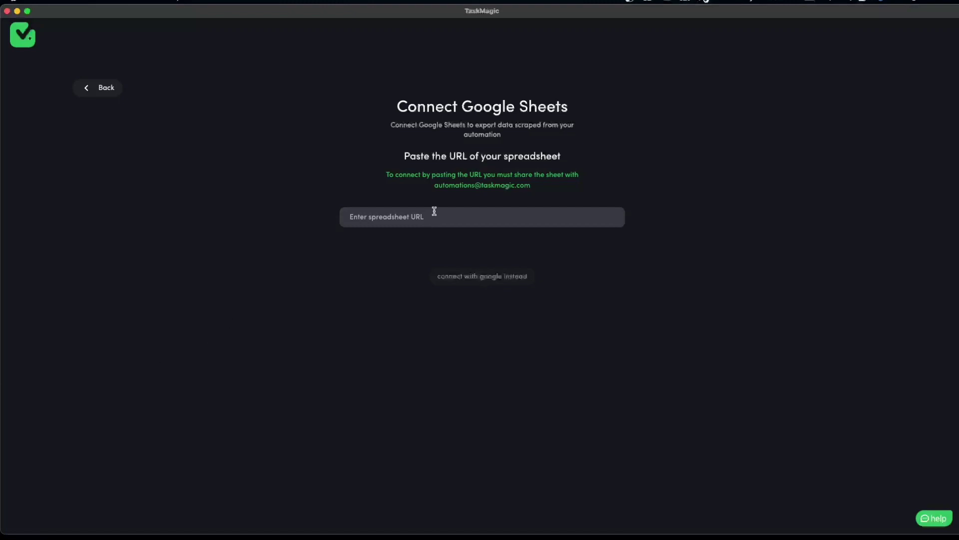
key("super+v")
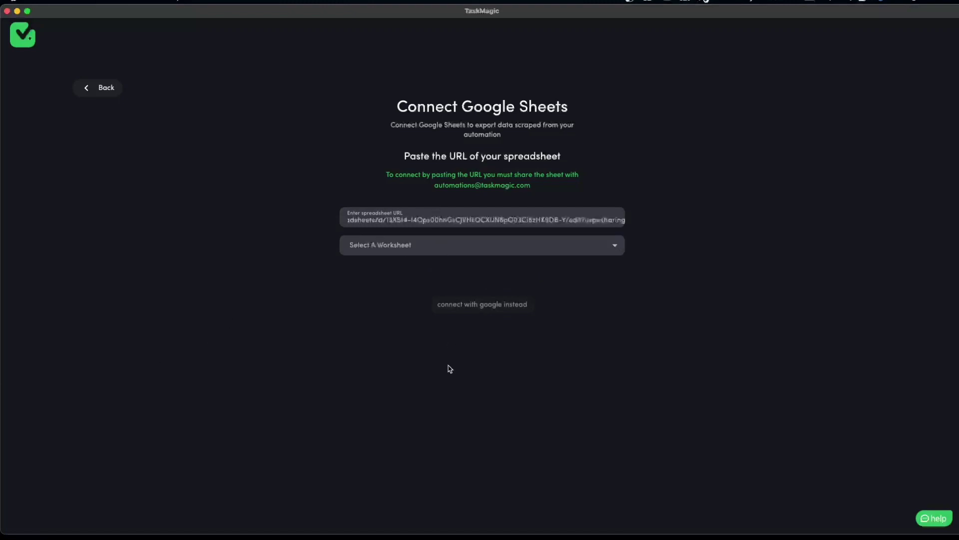
left_click(473, 244)
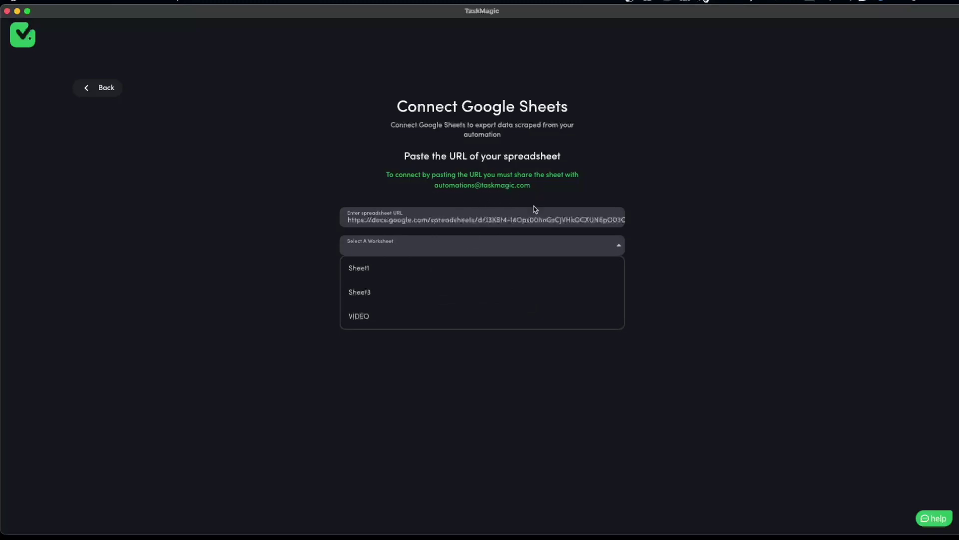
left_click(399, 320)
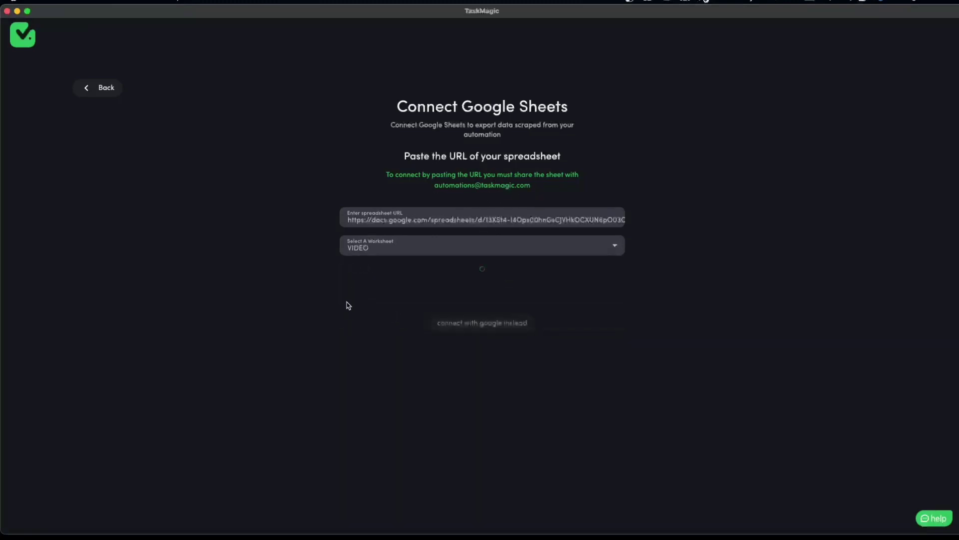
left_click_drag(350, 342, 634, 346)
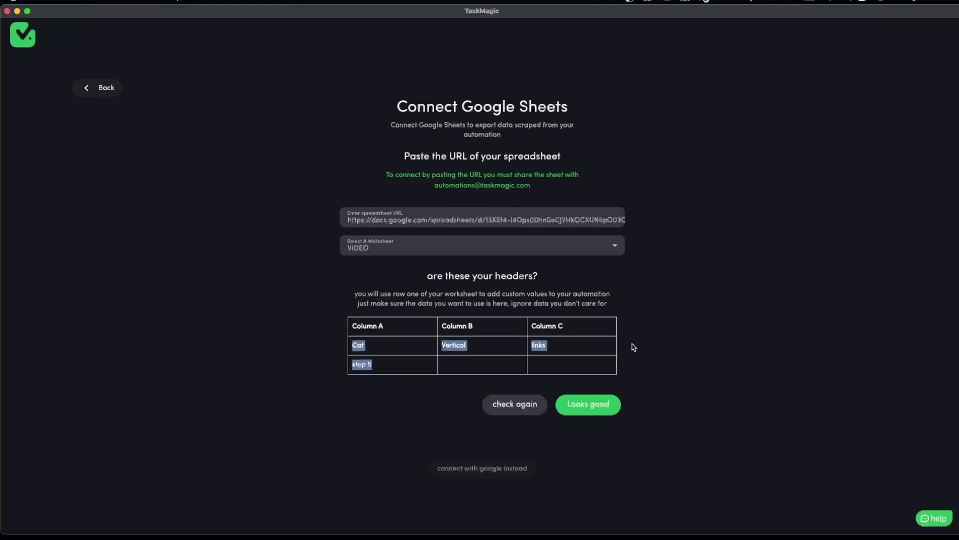
left_click(380, 370)
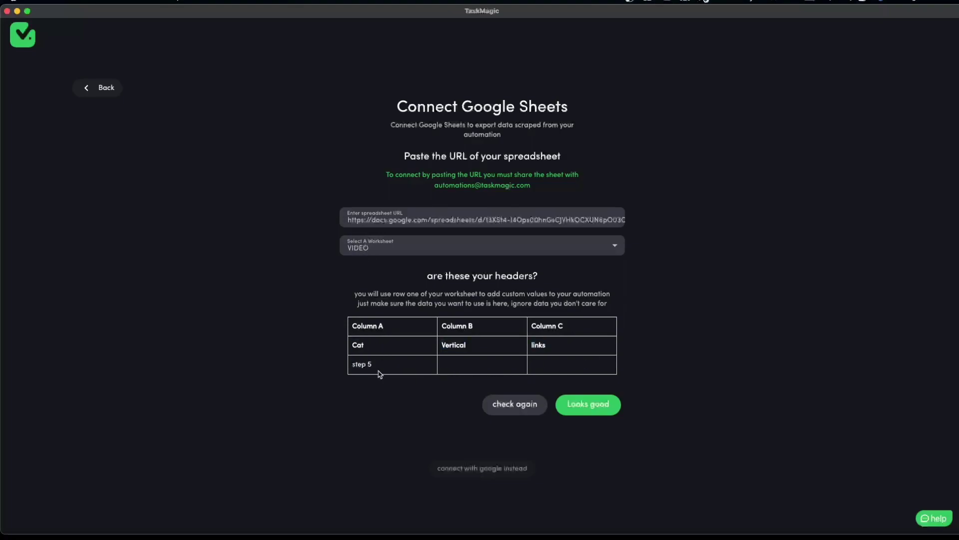
left_click(607, 403)
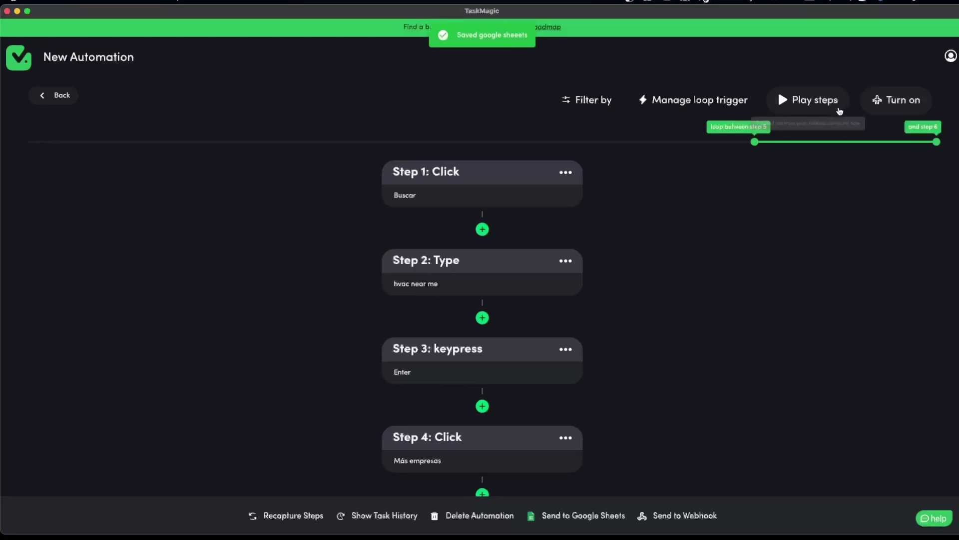
Step: Play the automation's steps and move the automated browser window aside to watch the run
left_click(839, 111)
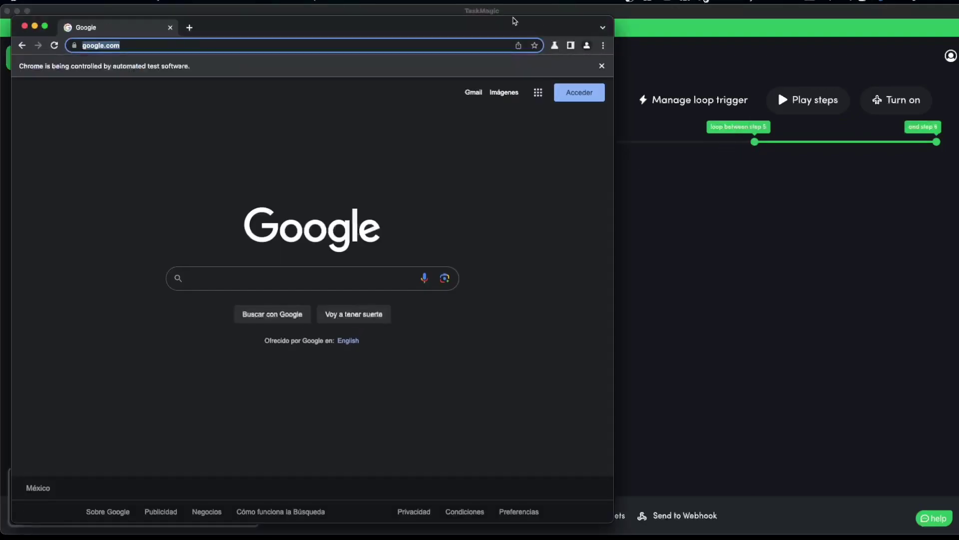
left_click_drag(515, 21, 860, 22)
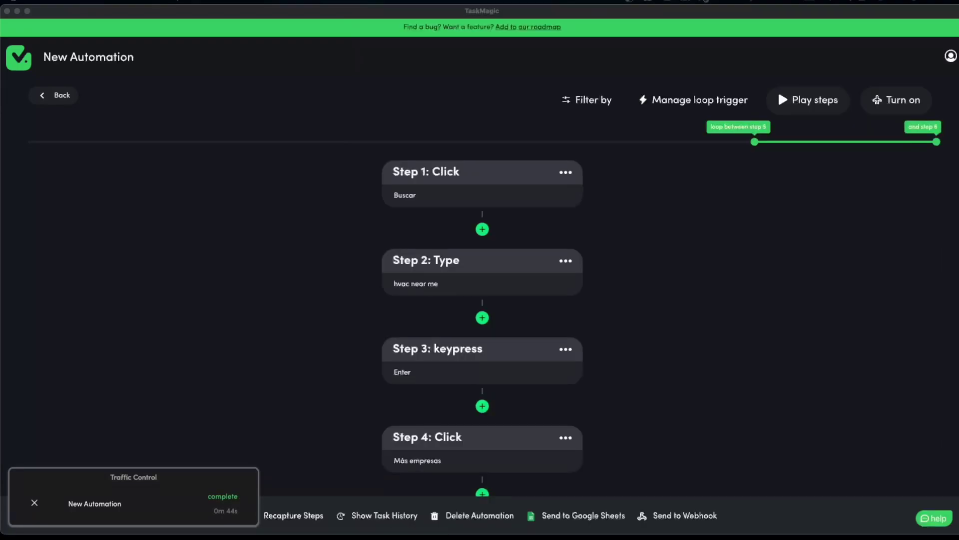
Step: Switch to the Google Sheet, look through the scraped business names in the VIDEO worksheet, and return to TaskMagic's Automations list
key("super+Tab")
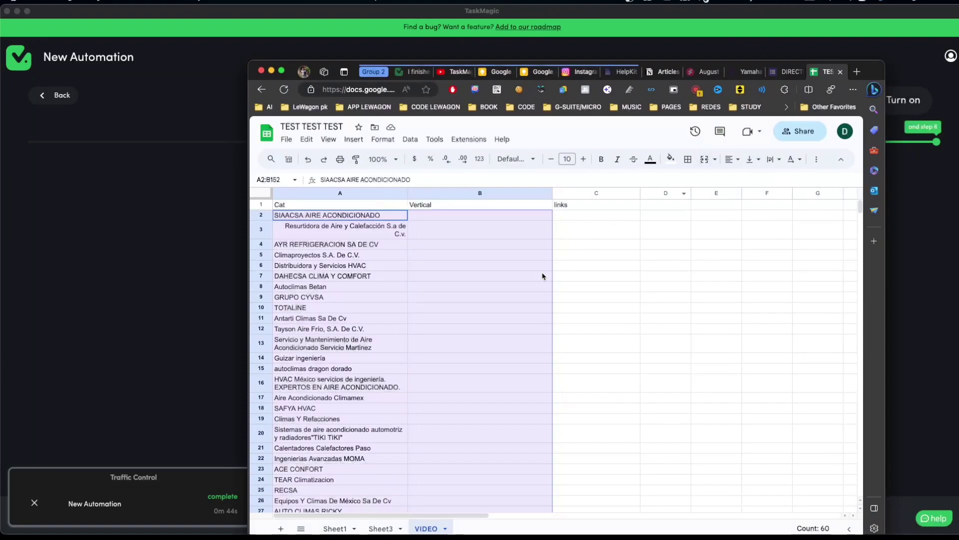
left_click(384, 277)
scroll(363, 314, "down", 20)
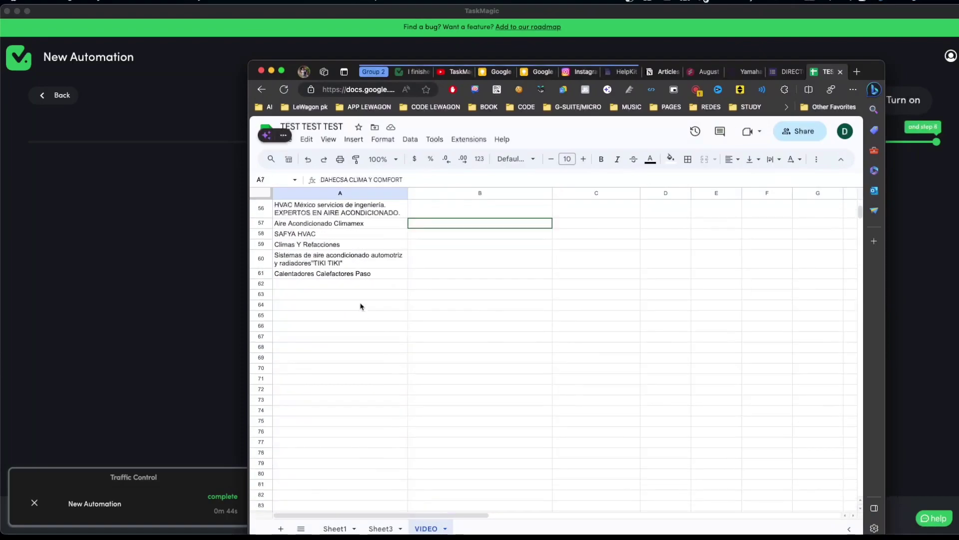
scroll(350, 283, "up", 20)
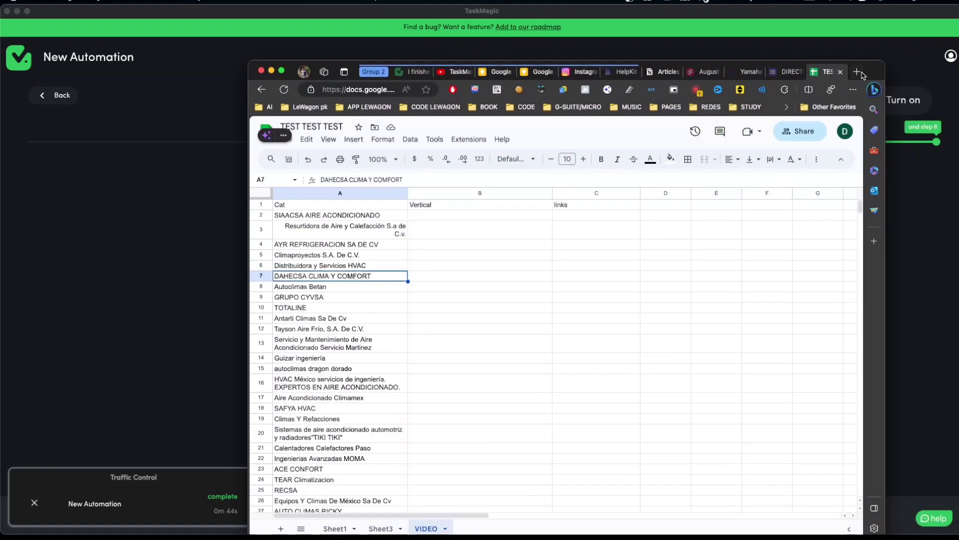
left_click(892, 75)
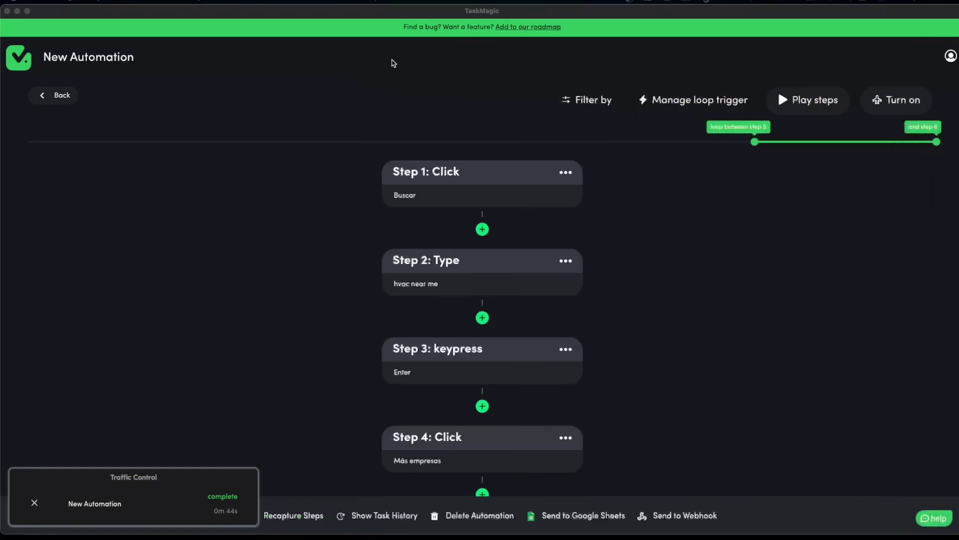
left_click(63, 96)
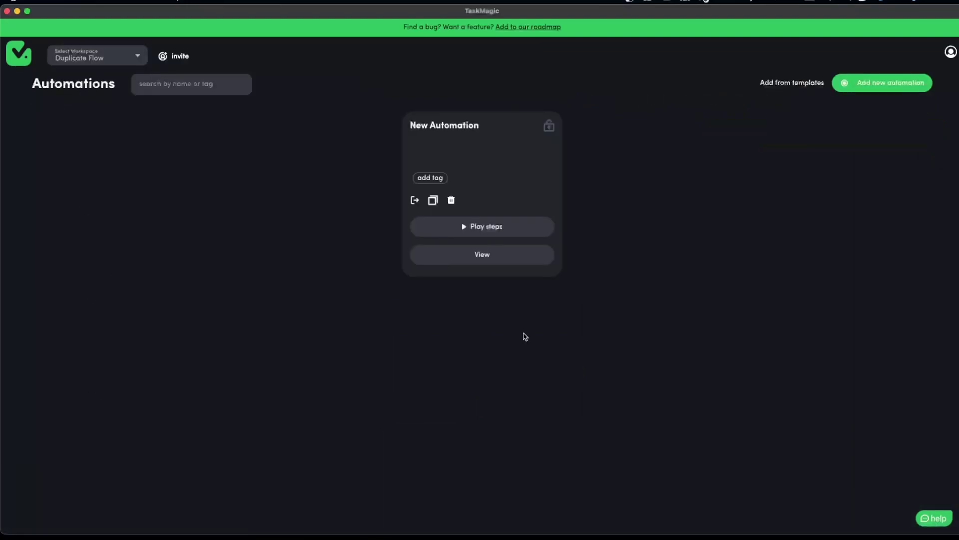
Step: Queue three runs of New Automation from the Automations list and move the automated browser window aside
left_click(517, 233)
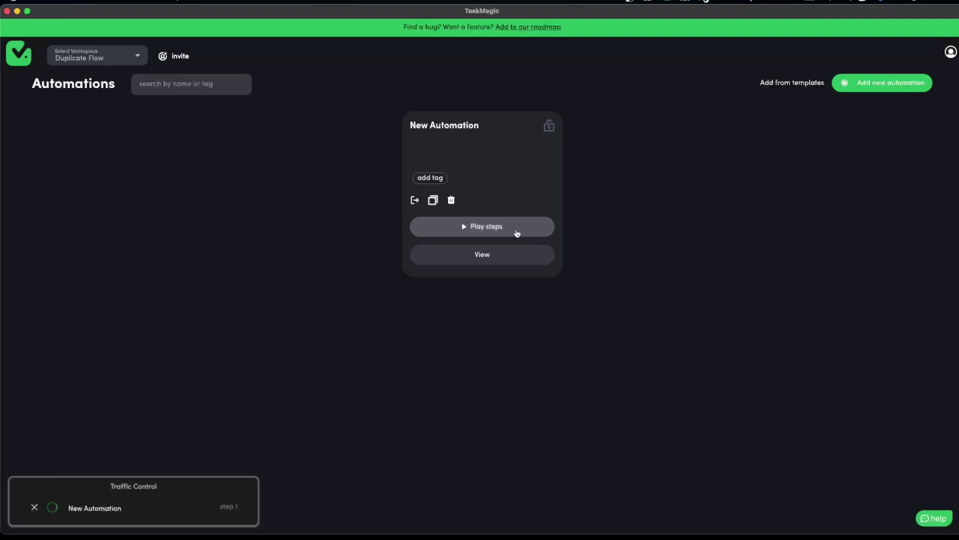
left_click(517, 233)
left_click(517, 233)
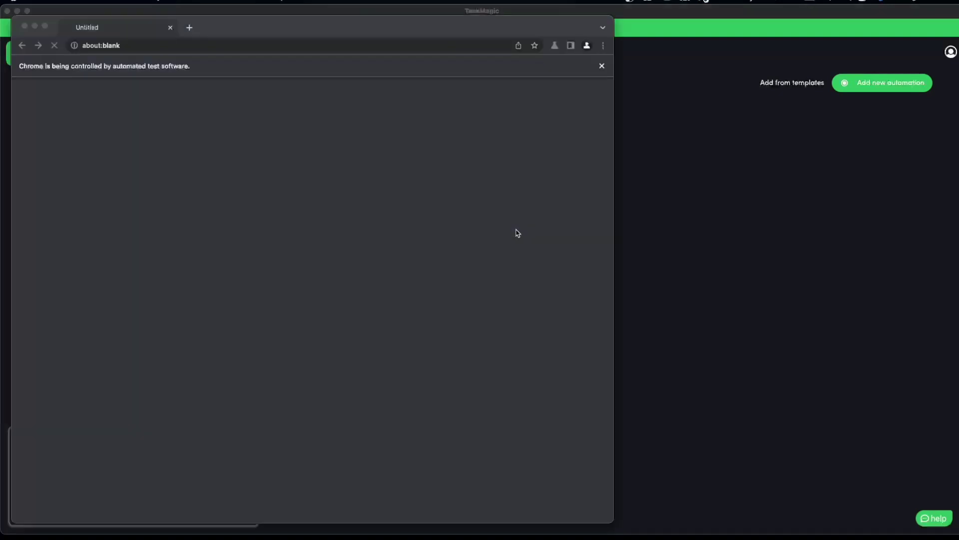
left_click_drag(465, 31, 815, 35)
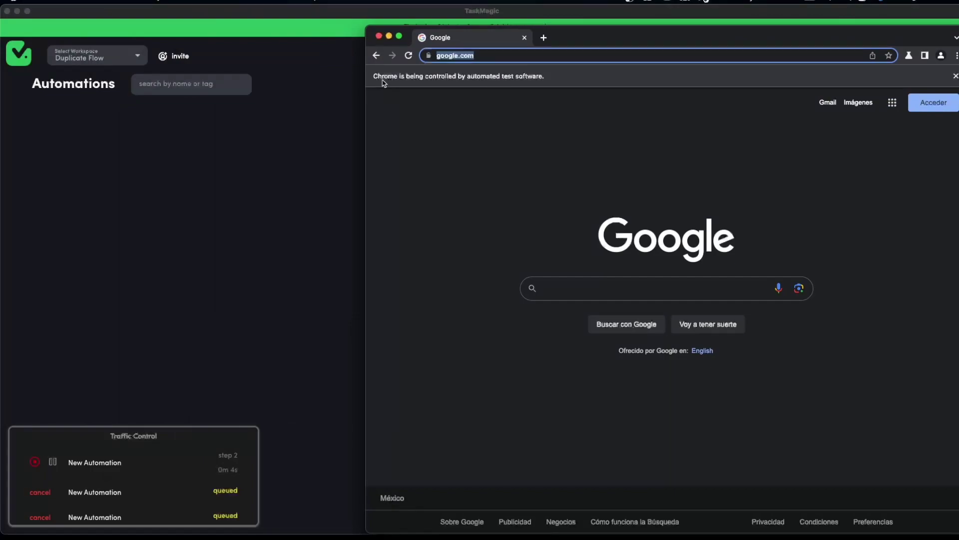
Step: Stop the running New Automation by closing its browser window and cancel the two queued runs
left_click(378, 37)
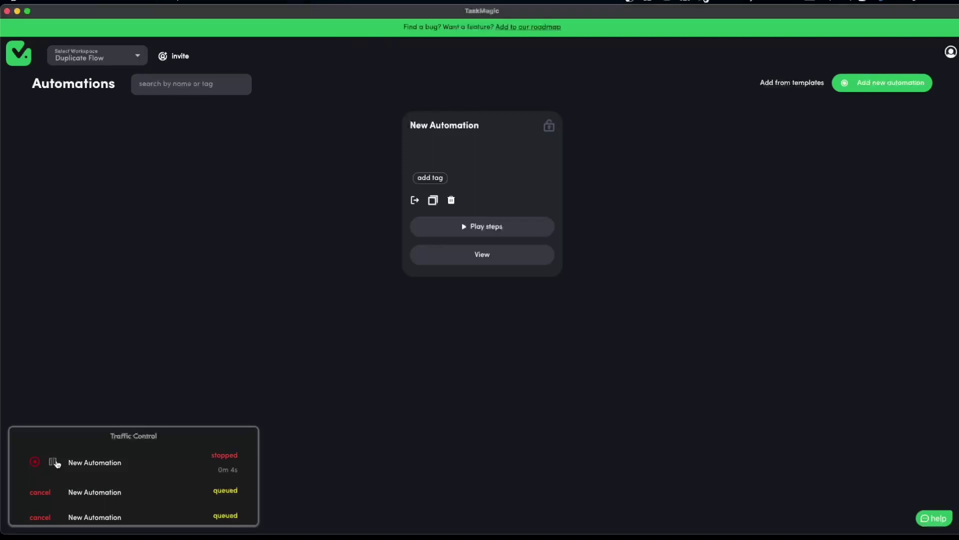
left_click(41, 494)
left_click(41, 508)
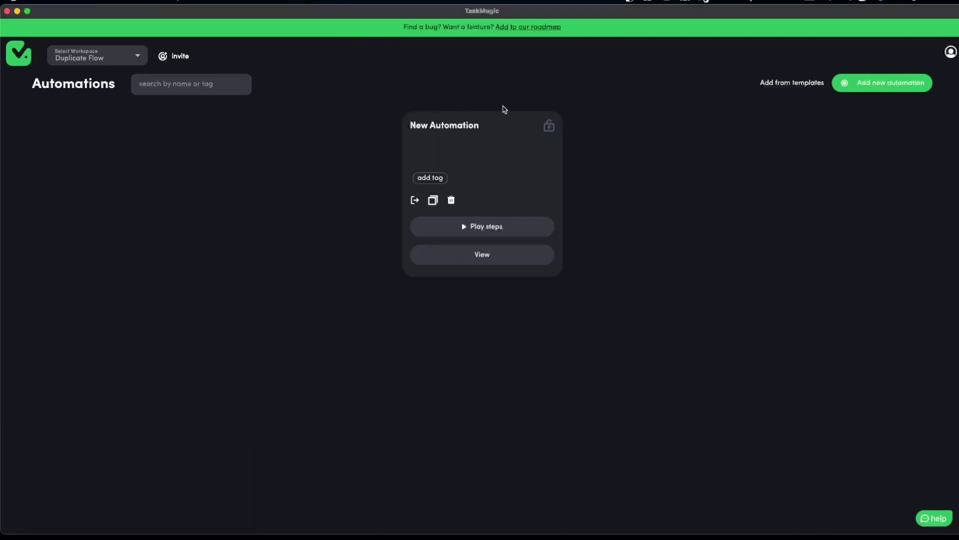
Step: Duplicate New Automation and its copies until the workspace holds ten automations
left_click(433, 202)
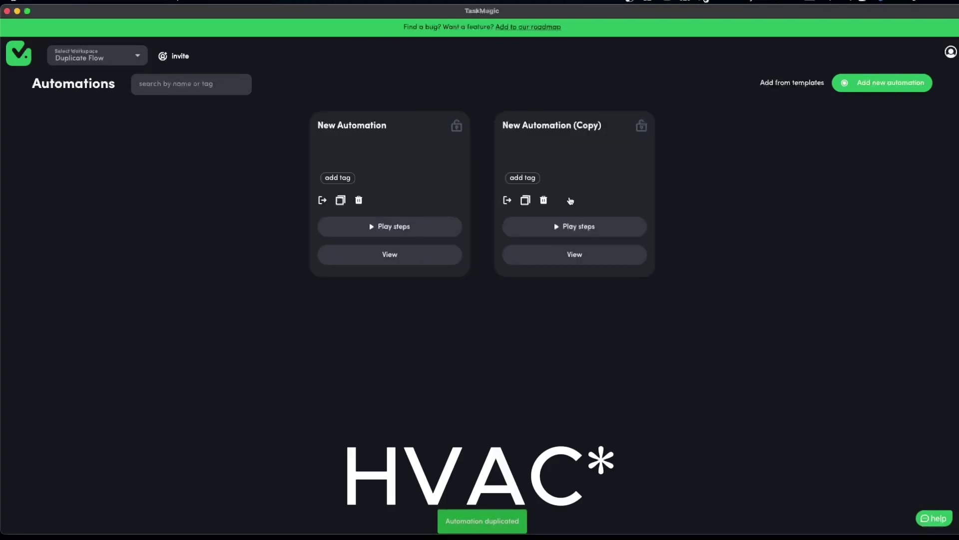
left_click(525, 200)
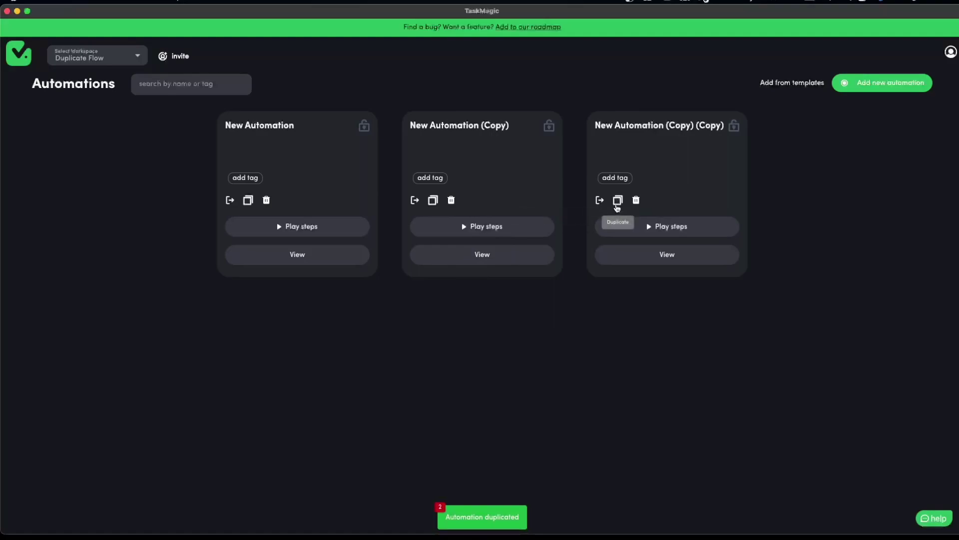
left_click(619, 201)
left_click(707, 201)
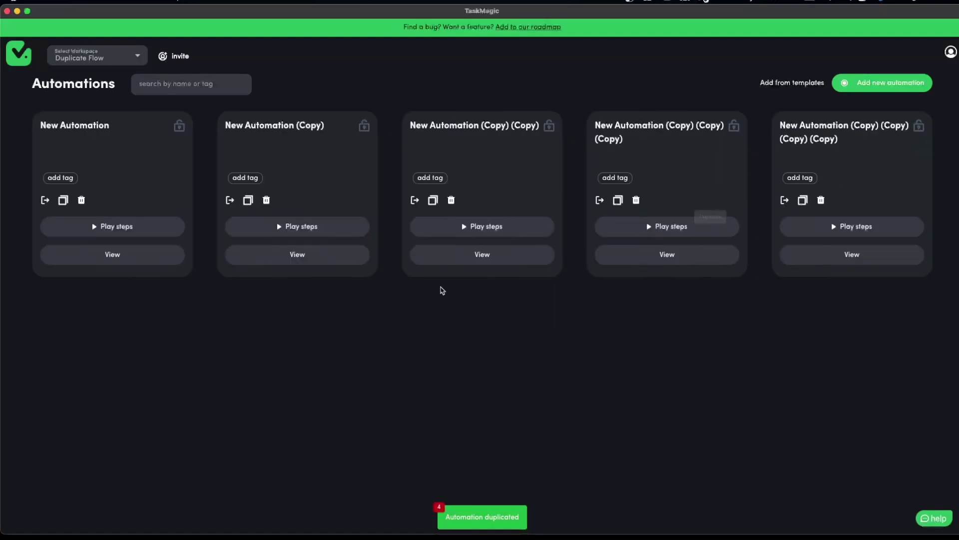
left_click(803, 201)
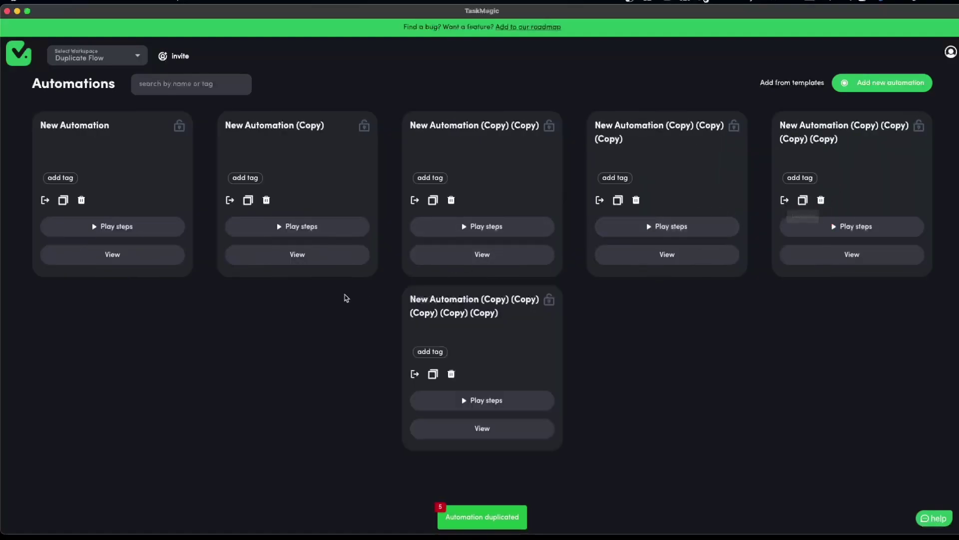
left_click(249, 201)
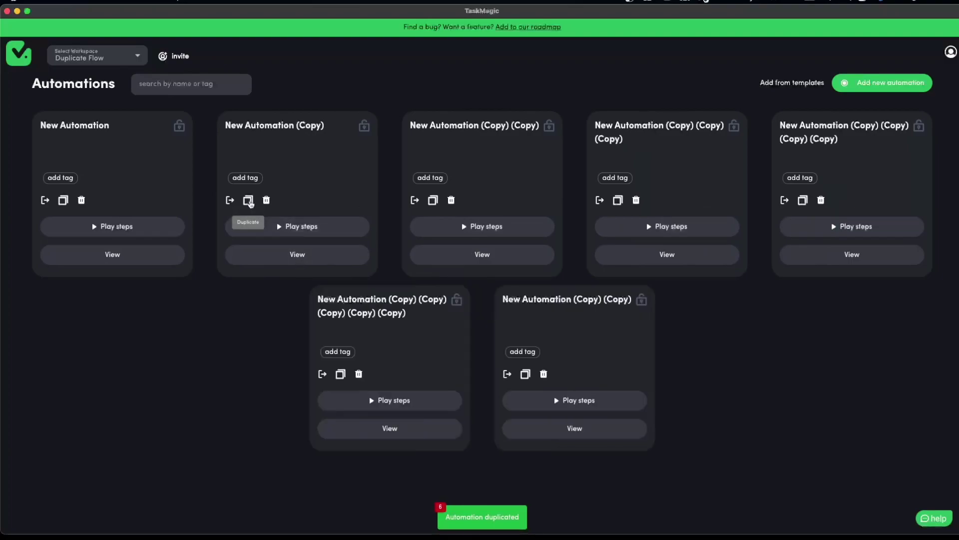
left_click(249, 201)
left_click(248, 201)
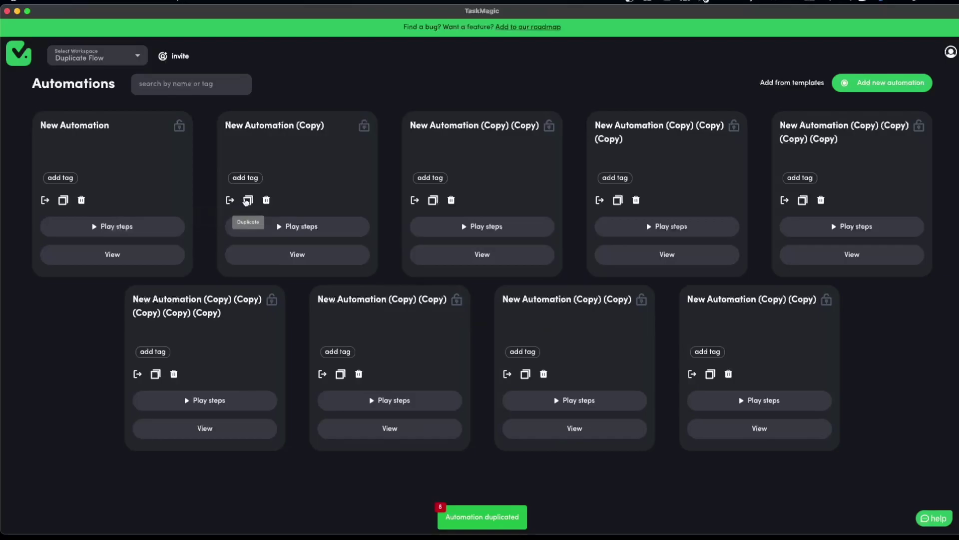
left_click(245, 200)
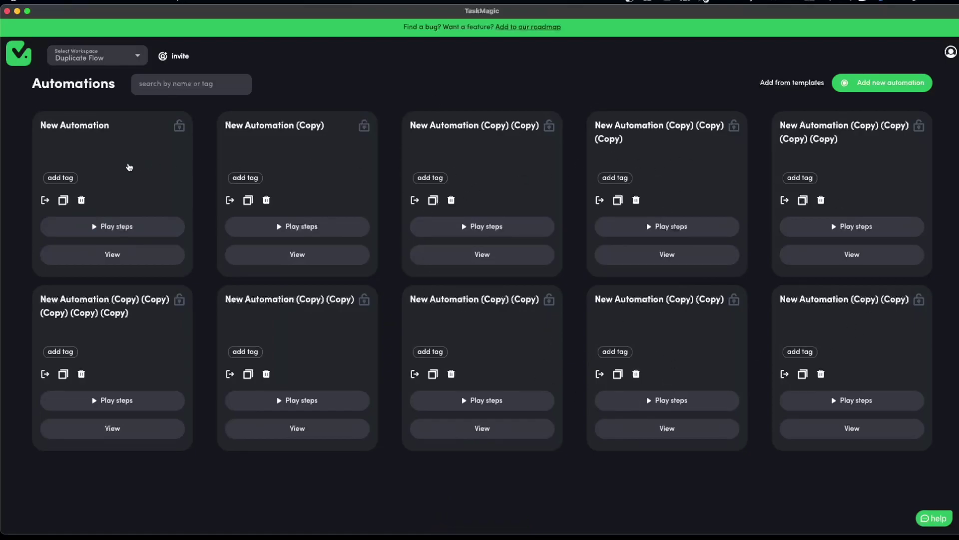
Step: Change the Step 2 search text in New Automation (Copy) to "plumbing near me", save it and return to the Automations list
left_click(268, 146)
left_click(415, 289)
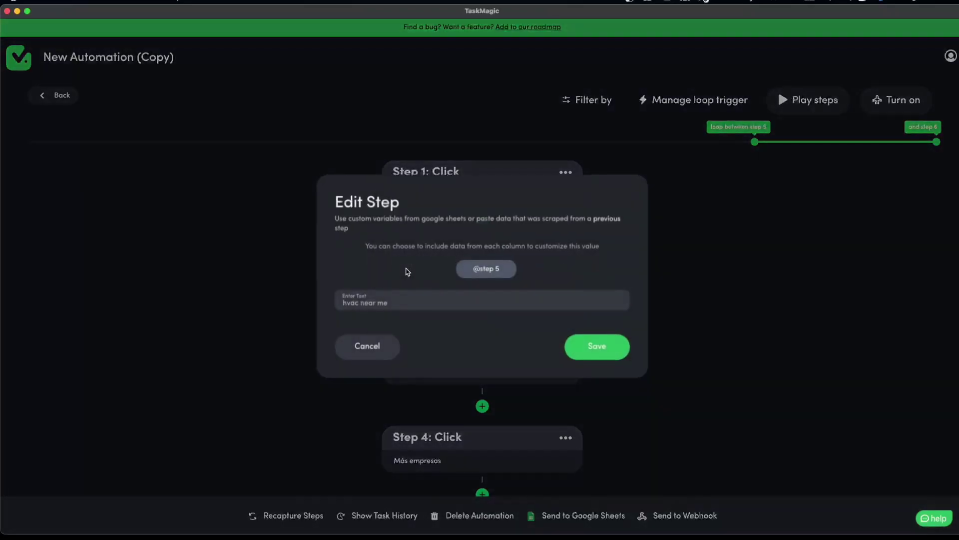
double_click(340, 302)
type("plumbing")
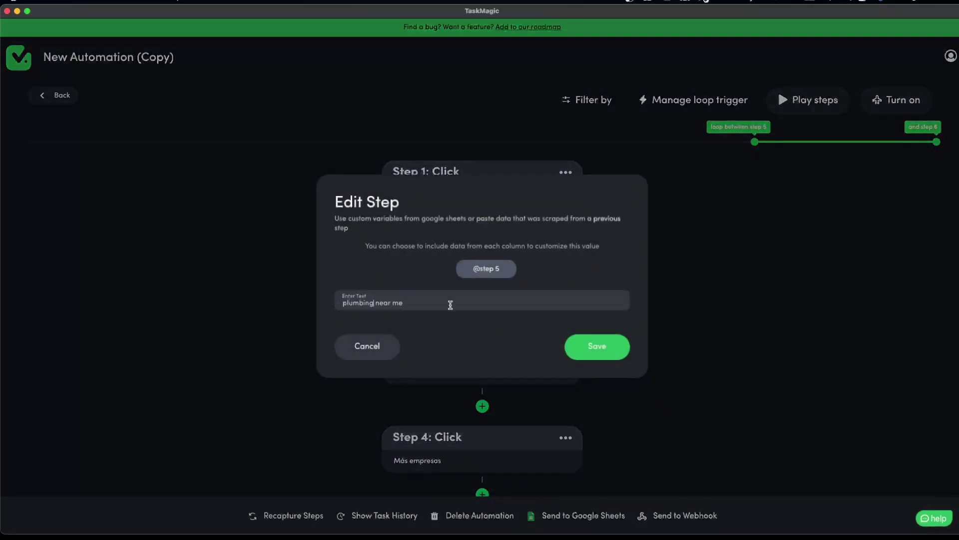
left_click(596, 345)
left_click(56, 95)
Step: Change the Step 2 search text in New Automation (Copy) (Copy) to "roofing near me", save it and return to the Automations list
left_click(473, 160)
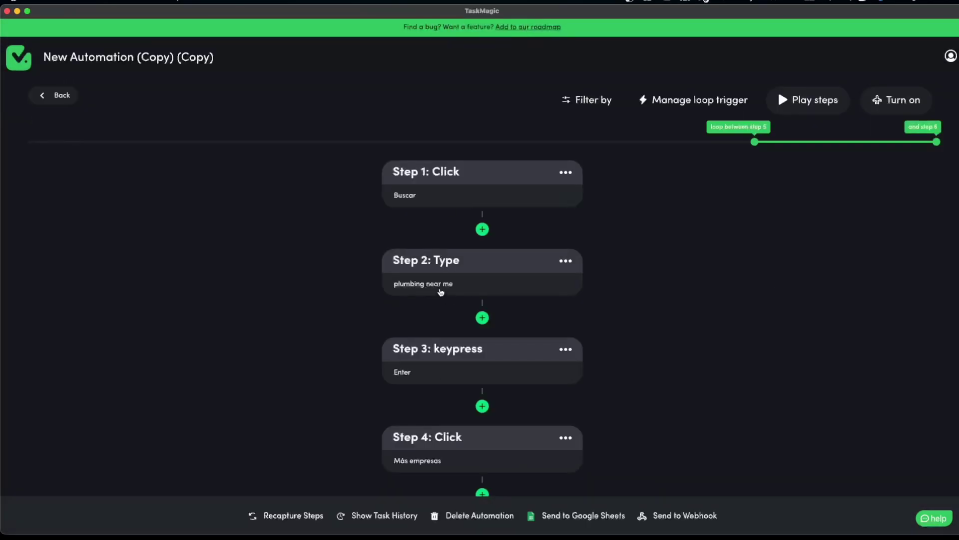
left_click(441, 293)
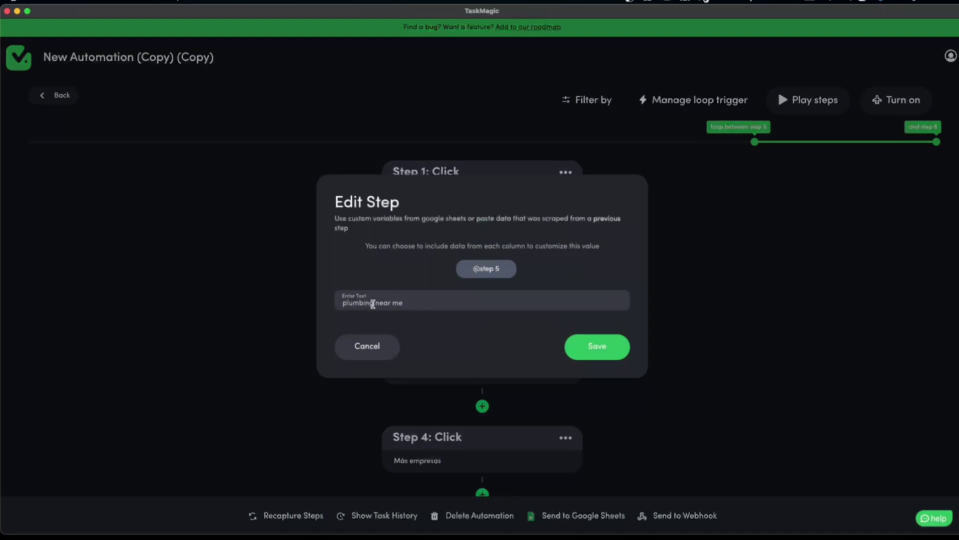
left_click_drag(373, 304, 319, 307)
type("roofing")
left_click(605, 356)
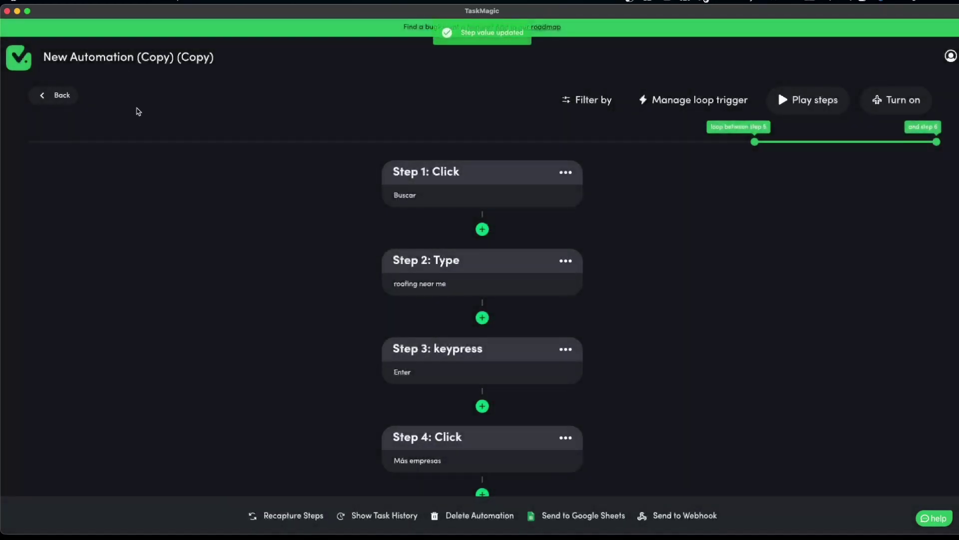
left_click(70, 105)
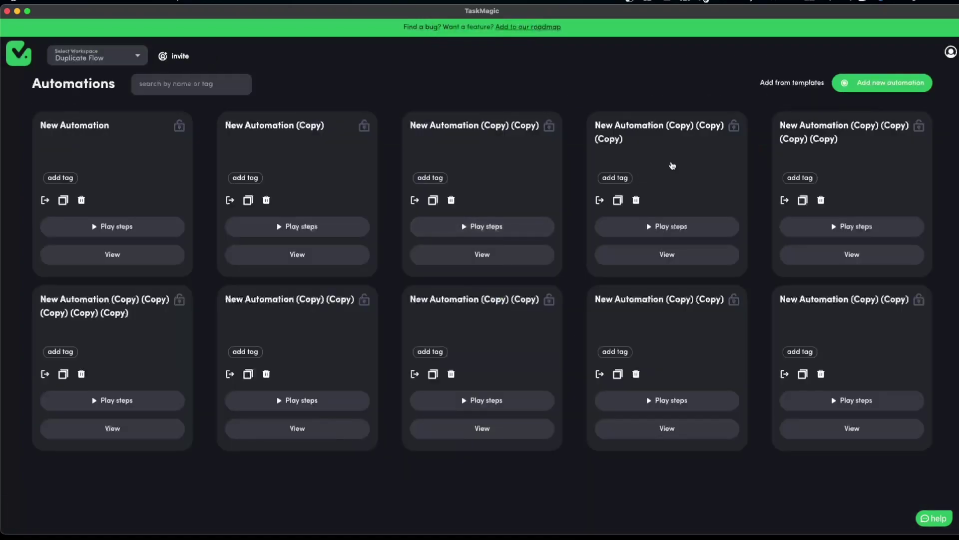
Step: Check the Step 2 search text in New Automation (Copy) and New Automation (Copy) (Copy) (Copy)
left_click(671, 166)
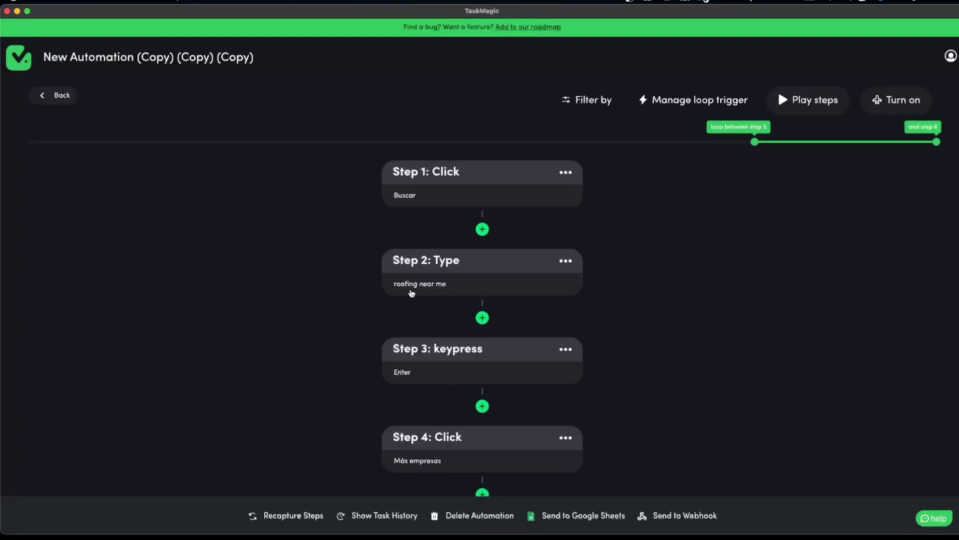
left_click(75, 98)
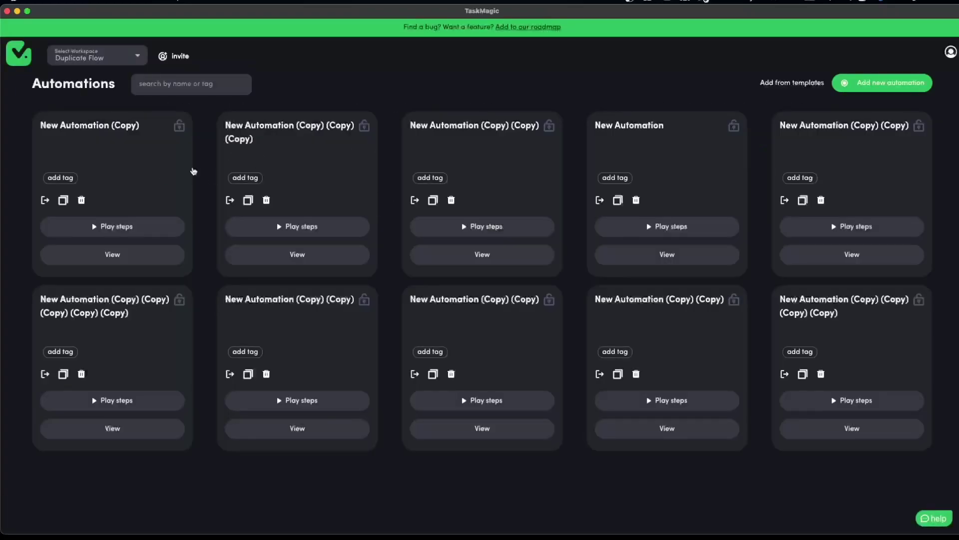
left_click(149, 172)
left_click(53, 95)
left_click(315, 182)
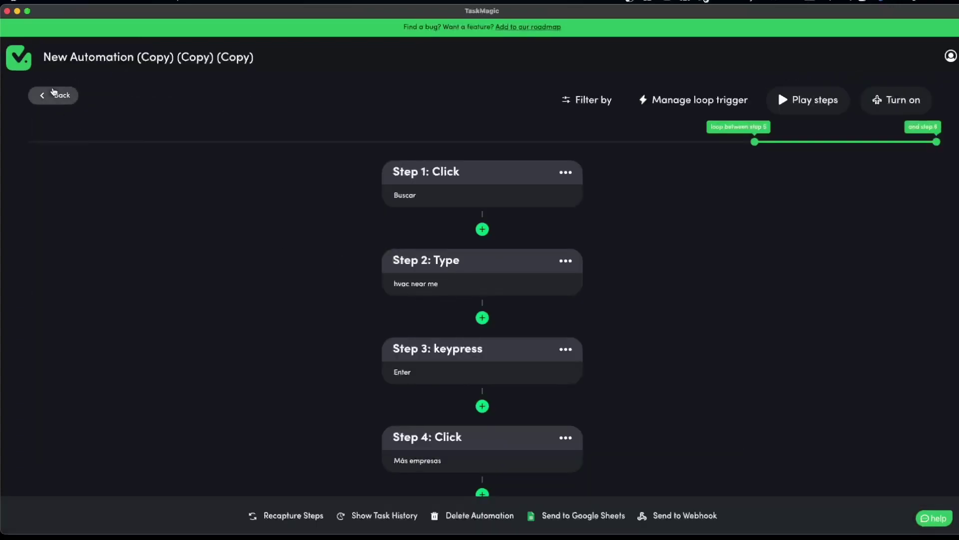
left_click(53, 92)
Step: In the first-row New Automation (Copy) (Copy) that still searches for hvac, save "roofing near me" as the Step 2 text
left_click(490, 173)
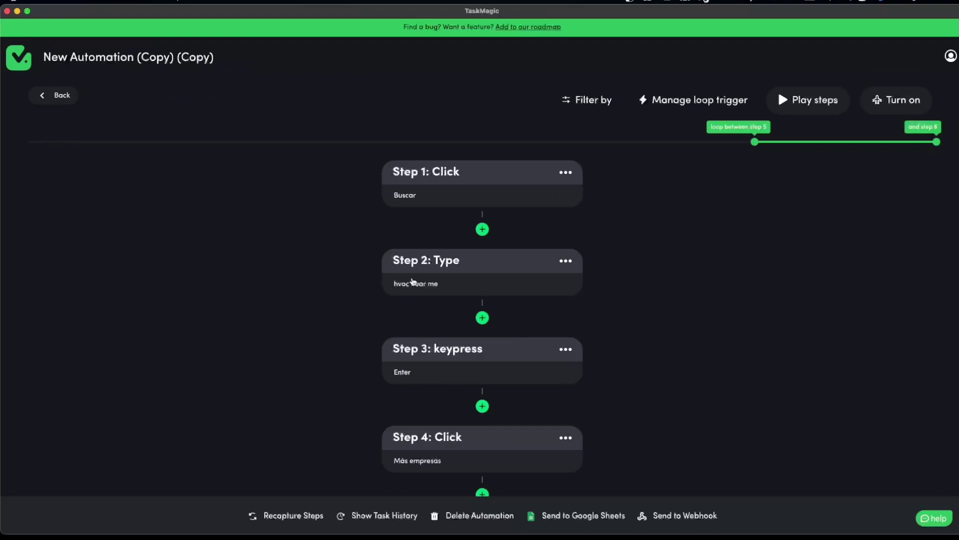
left_click(413, 279)
left_click_drag(359, 303, 323, 305)
type("roofing near me")
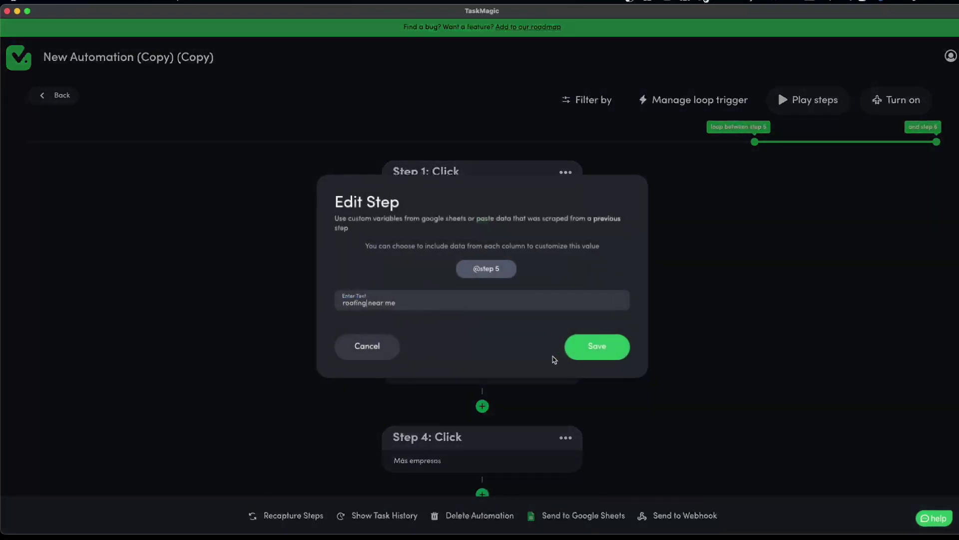
left_click(570, 347)
left_click(67, 96)
Step: Change the Step 2 search text in the original New Automation to "flooring near me", save it and return to the list
left_click(685, 189)
left_click(420, 278)
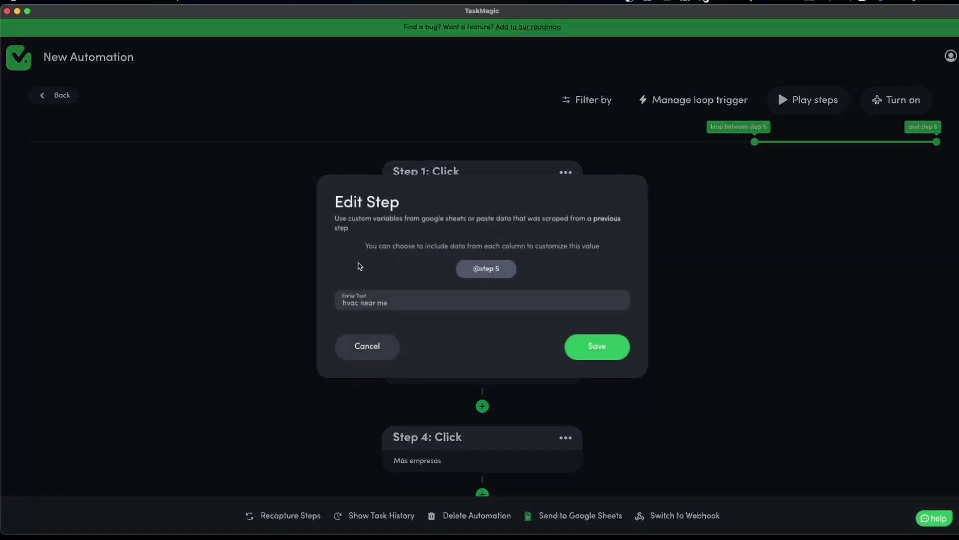
left_click_drag(359, 303, 324, 313)
type("flooring")
left_click(575, 342)
left_click(62, 97)
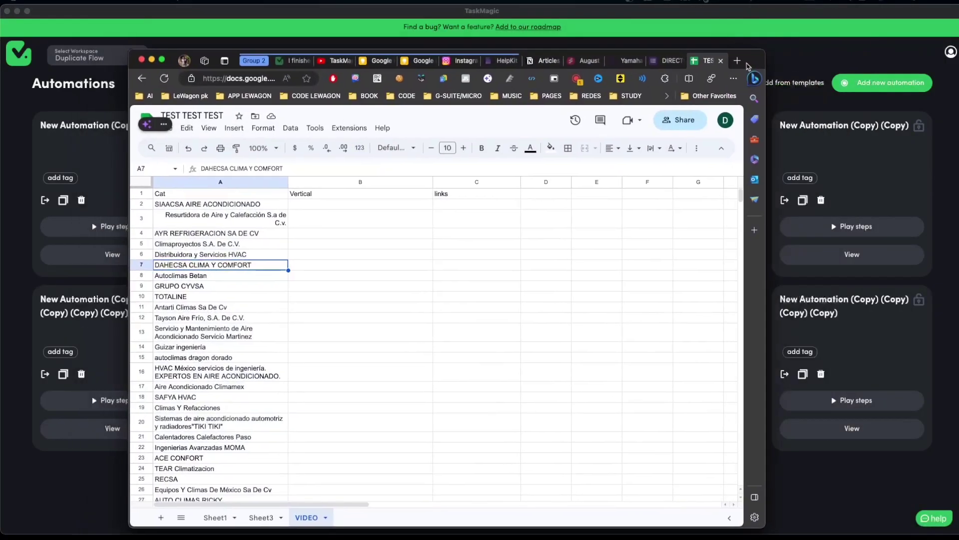
Step: Clear the scraped names in A2:A61 of the VIDEO worksheet, keeping the header row, and minimize the spreadsheet window
left_click(269, 206)
scroll(294, 262, "down", 12)
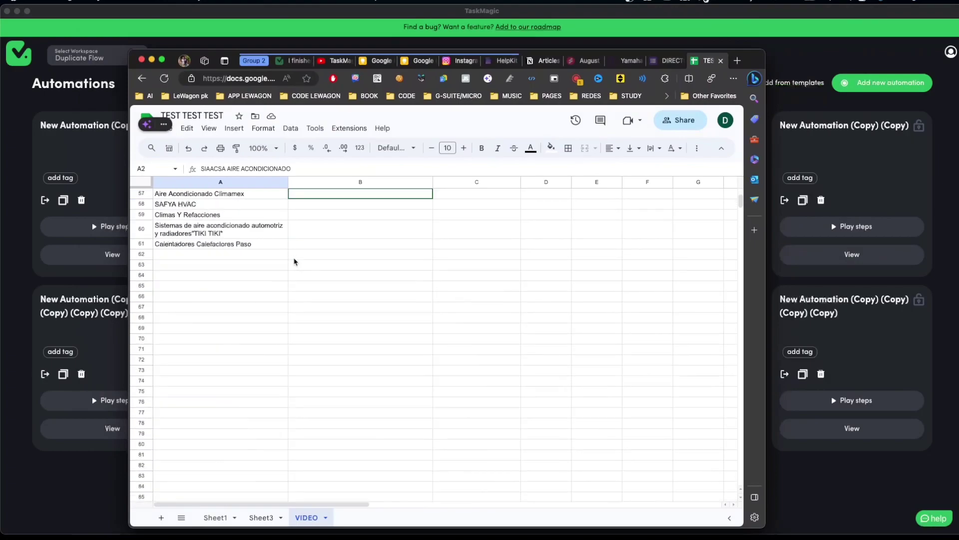
left_click(273, 248, "shift")
key("Delete")
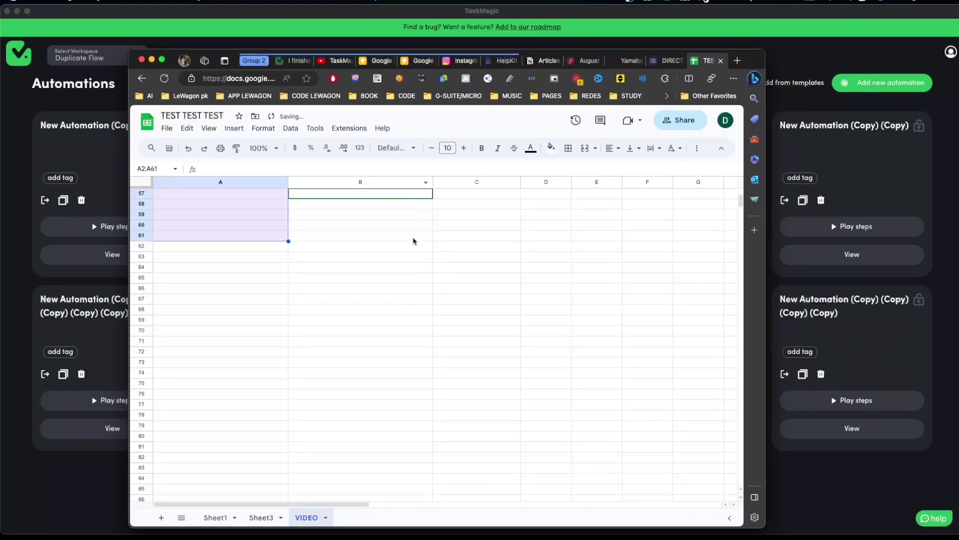
left_click(415, 242)
scroll(417, 239, "up", 6)
scroll(418, 239, "up", 12)
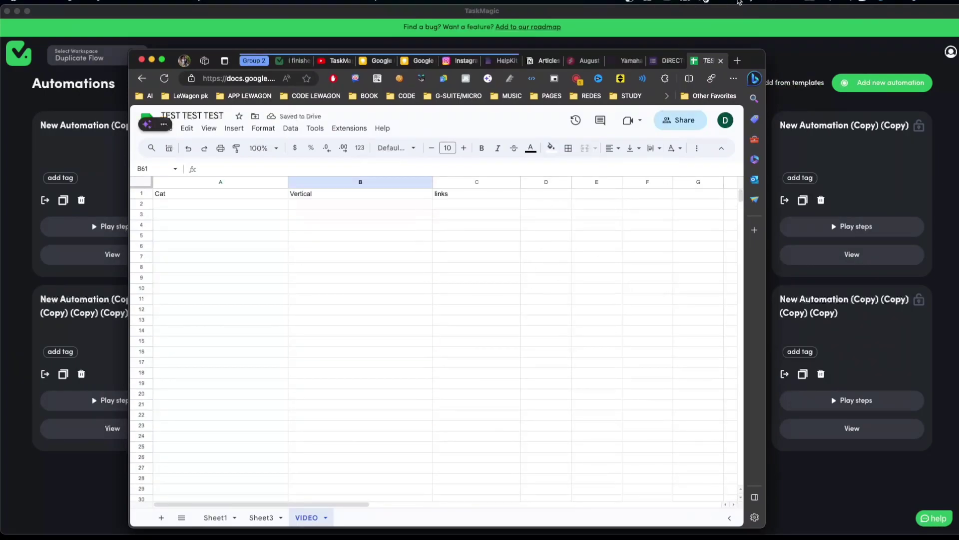
key("super+m")
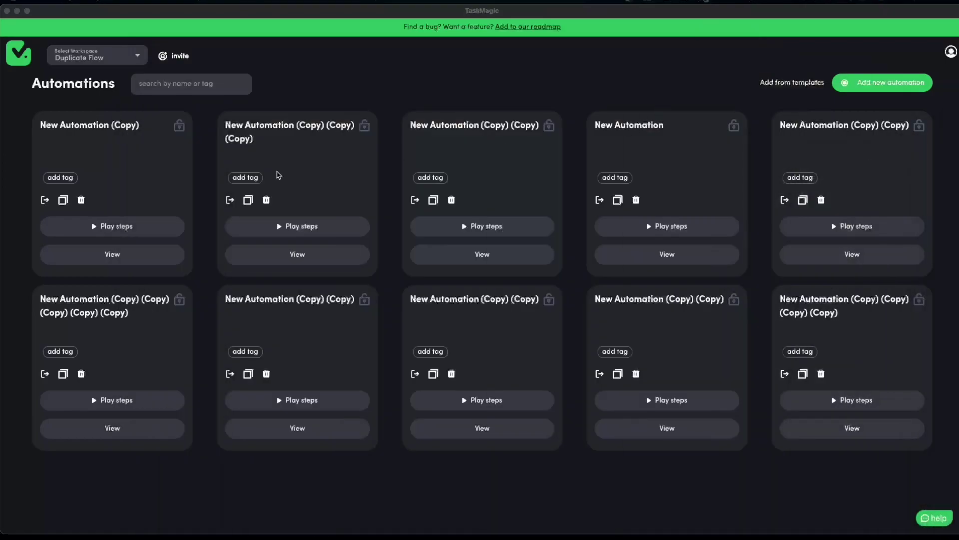
Step: Run all ten automations in the Duplicate Flow workspace at the same time from the Automations list
left_click(129, 226)
left_click(283, 226)
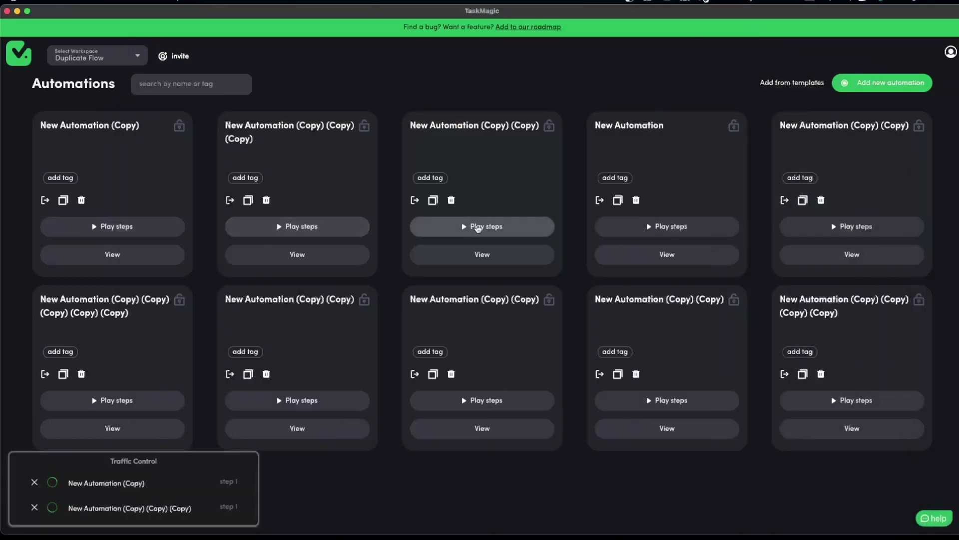
left_click(477, 226)
left_click(700, 228)
left_click(856, 226)
left_click(117, 400)
left_click(295, 400)
left_click(487, 401)
left_click(671, 400)
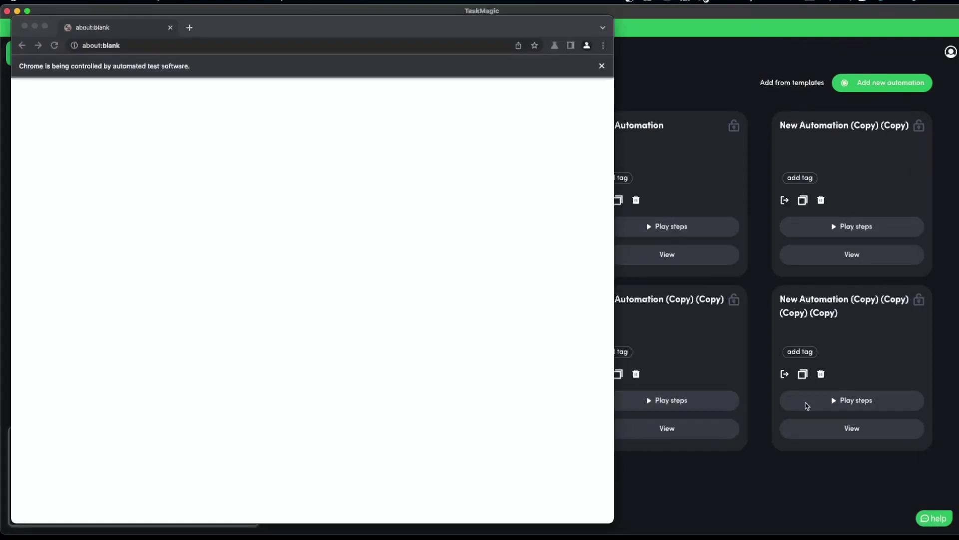
left_click(825, 401)
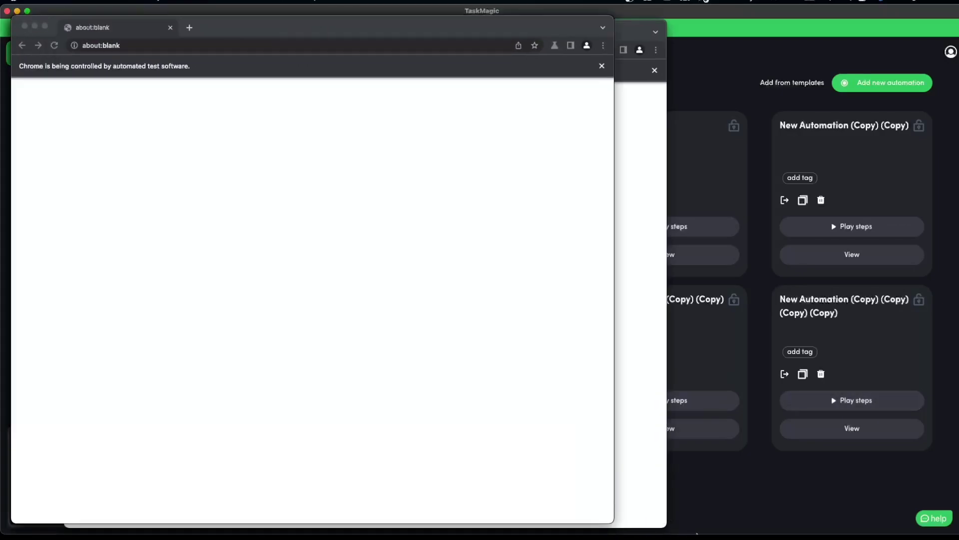
Step: Monitor the running scraper browser windows and check each automation's run status in Traffic Control
mouse_move(697, 530)
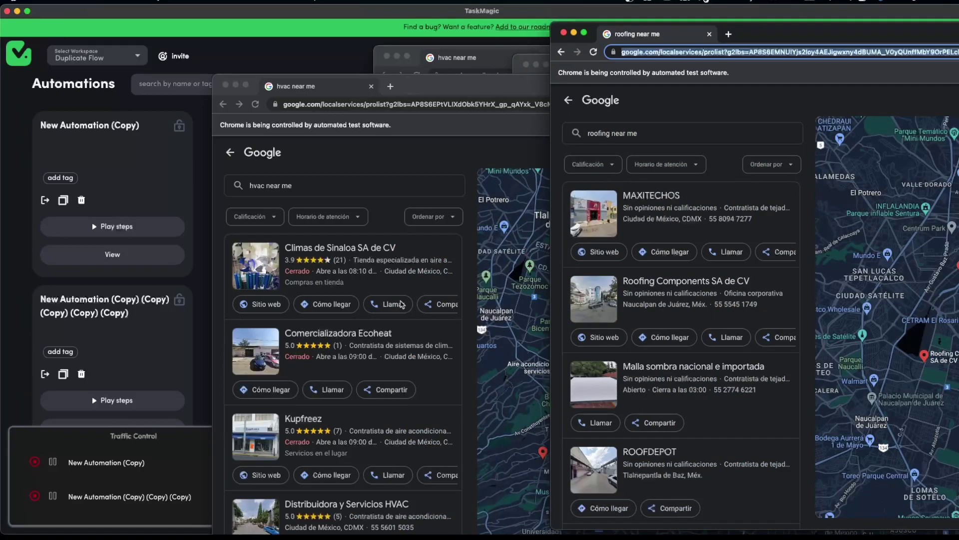
scroll(319, 426, "down", 10)
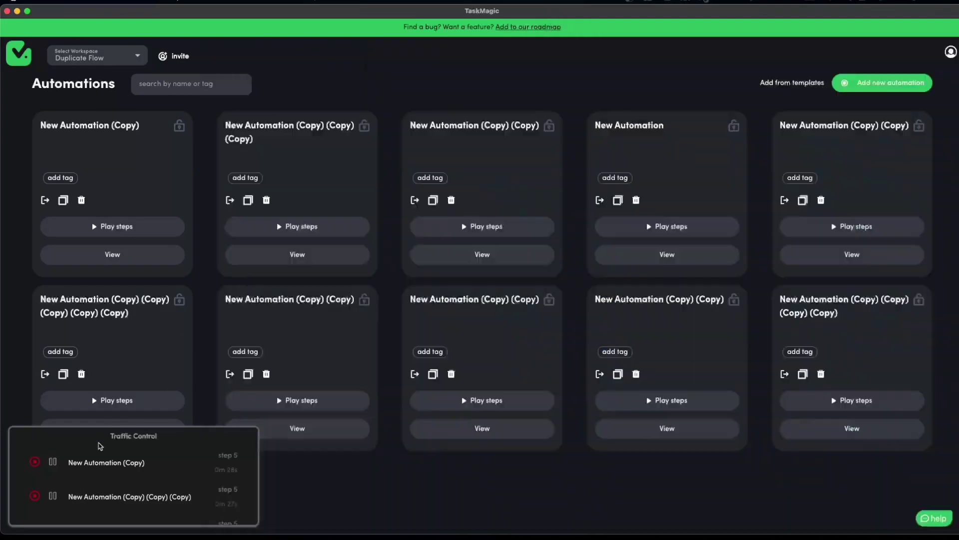
scroll(128, 490, "down", 2)
scroll(128, 493, "down", 2)
scroll(129, 493, "up", 3)
scroll(150, 498, "down", 3)
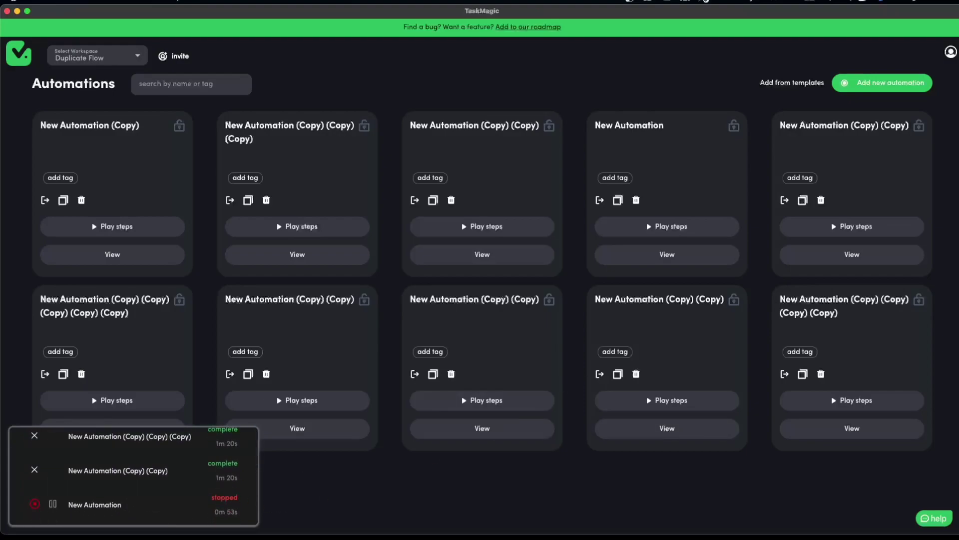
Step: Switch to the TEST TEST TEST Google Sheet and review the scraped business names in column A of the VIDEO worksheet
key("super+Tab")
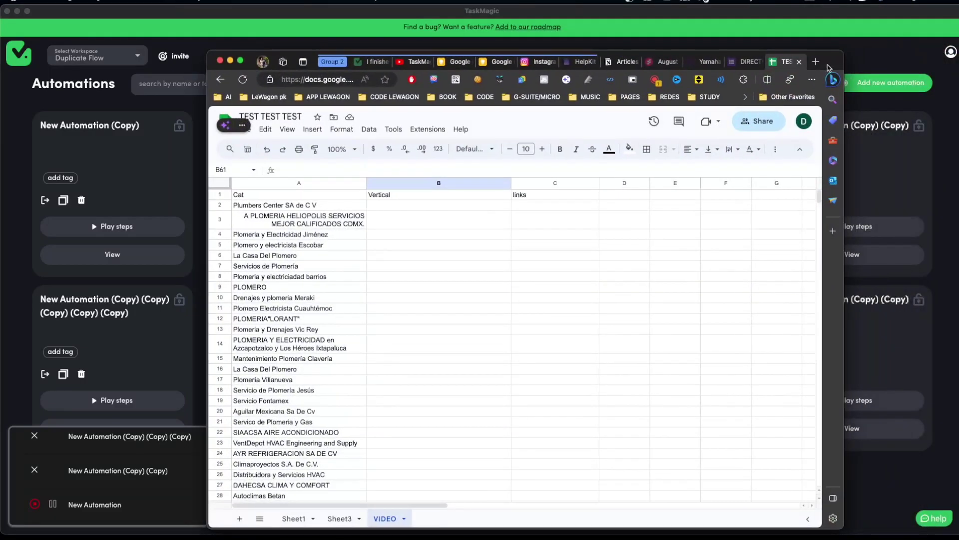
scroll(441, 300, "down", 20)
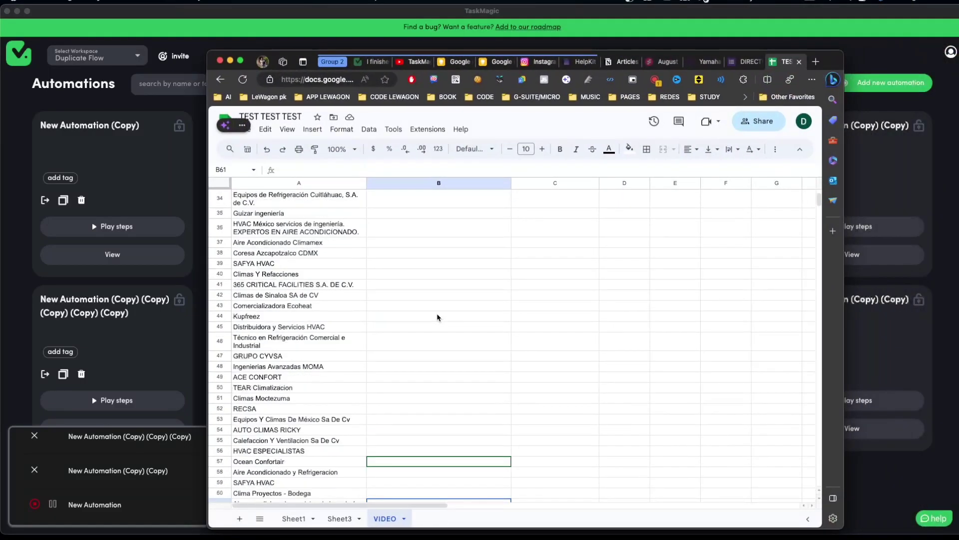
scroll(439, 318, "down", 20)
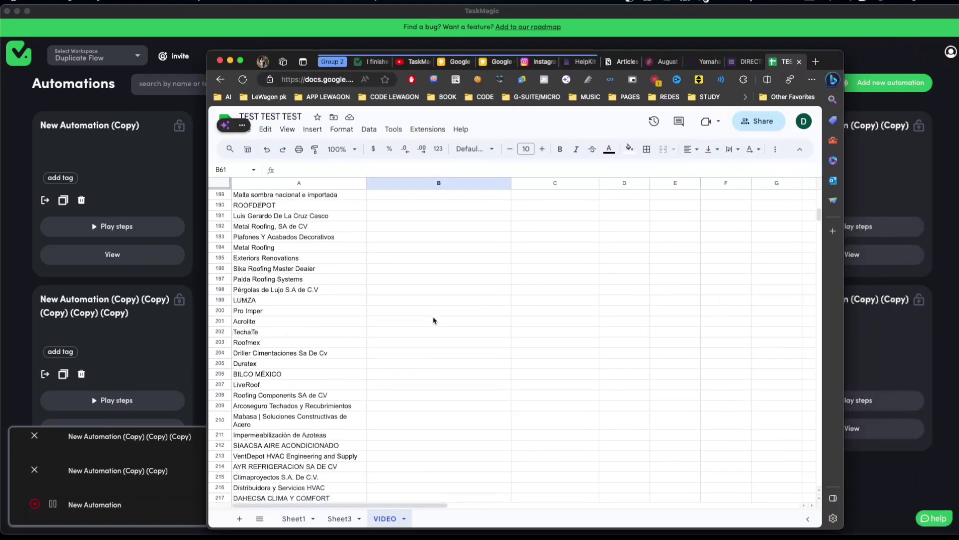
scroll(438, 320, "down", 20)
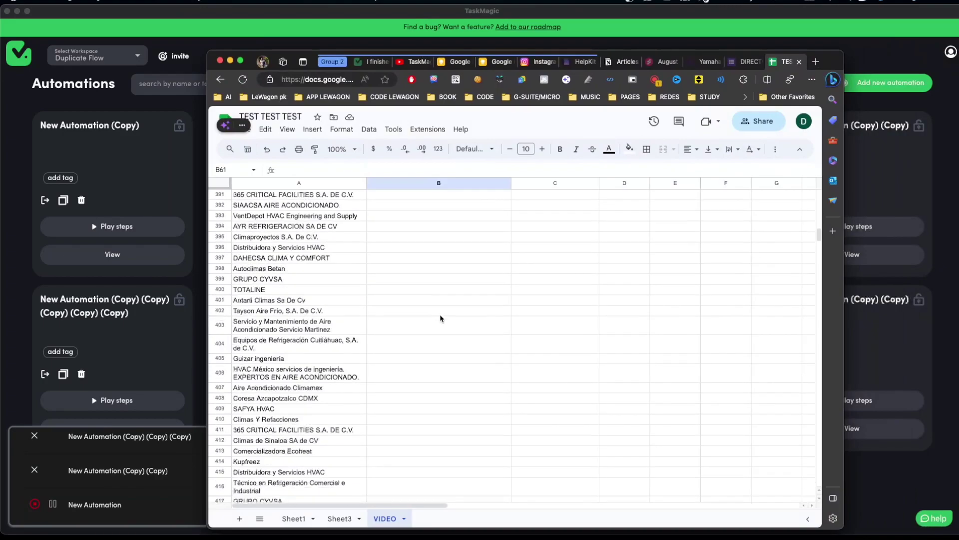
scroll(440, 383, "up", 6)
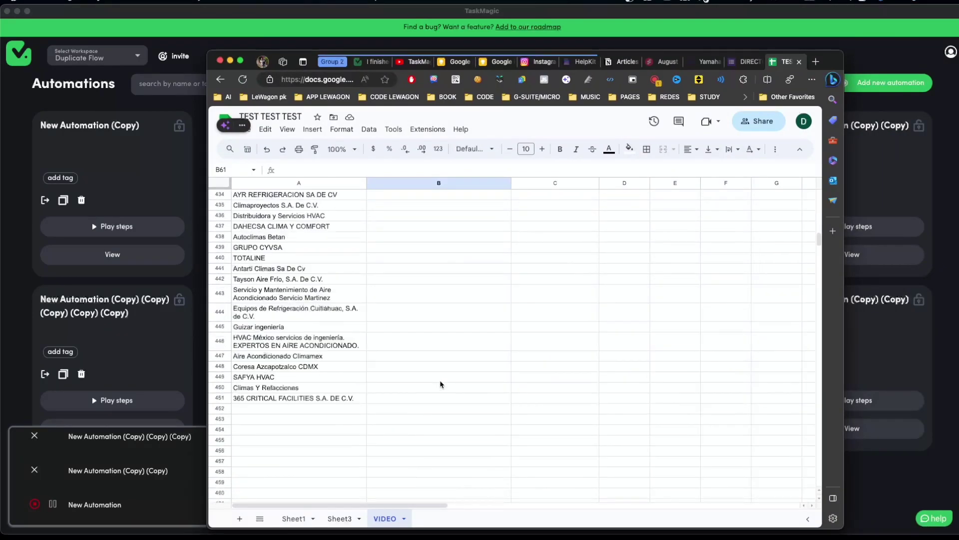
scroll(439, 383, "up", 12)
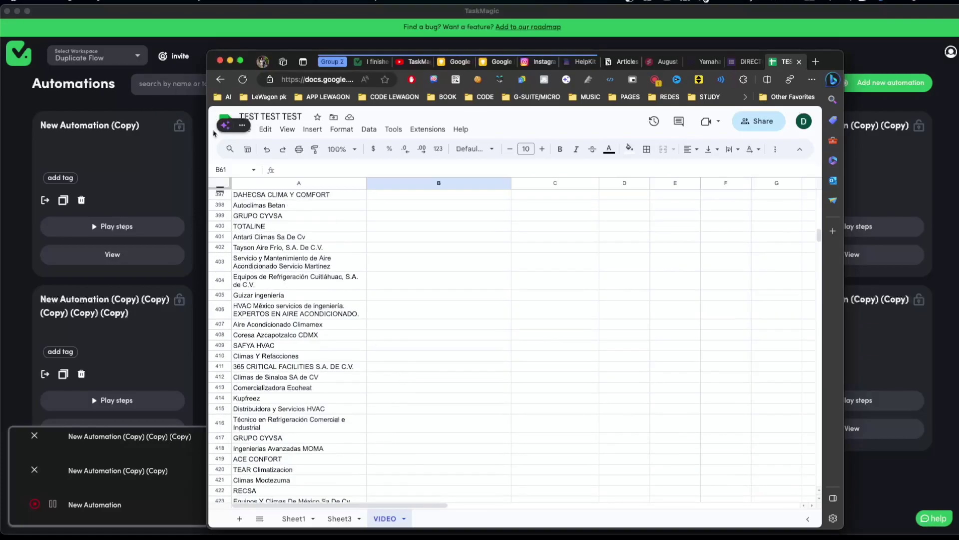
Step: In New Automation (Copy), view the loop trigger's Google Sheets connection option for dynamic data, and return to the Automations list unchanged
left_click(182, 179)
left_click(156, 188)
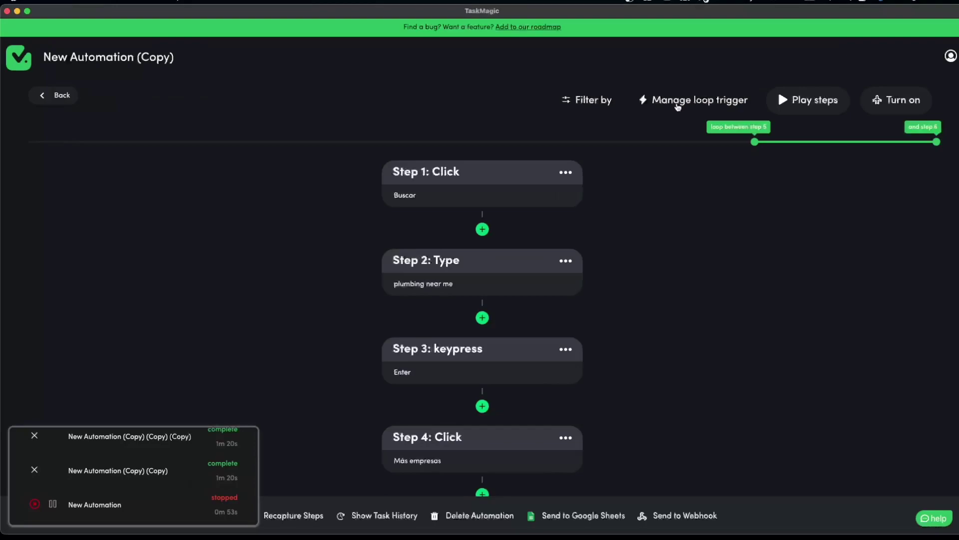
left_click(678, 107)
left_click(470, 177)
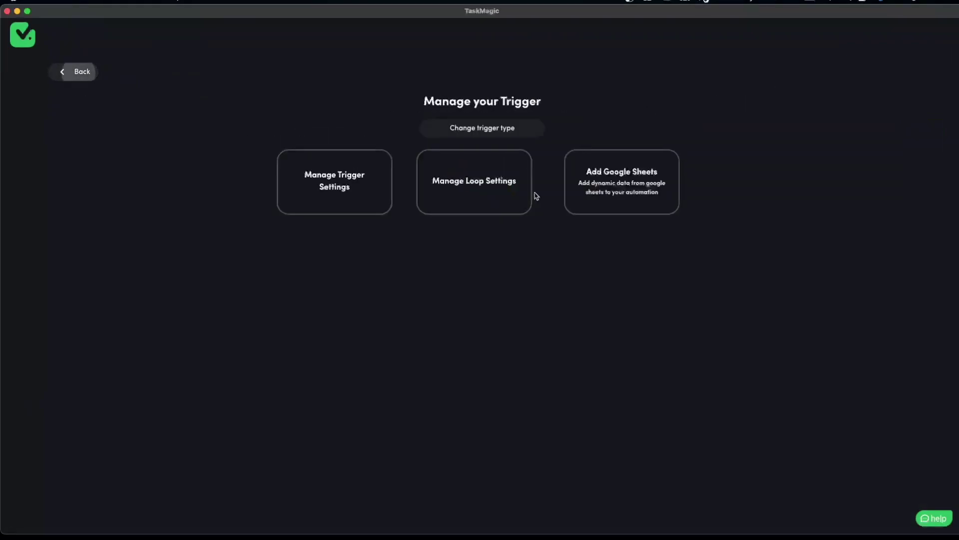
left_click(592, 173)
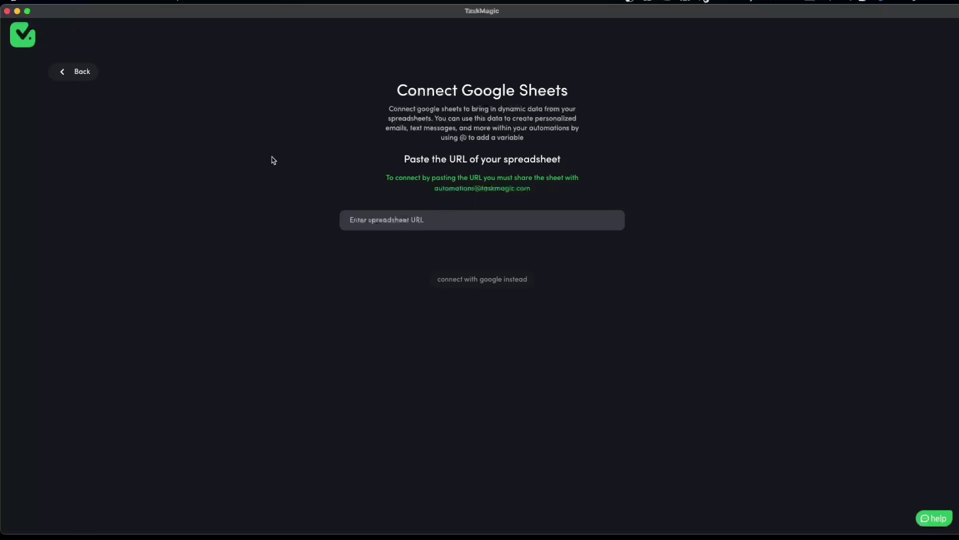
left_click(85, 82)
left_click(85, 83)
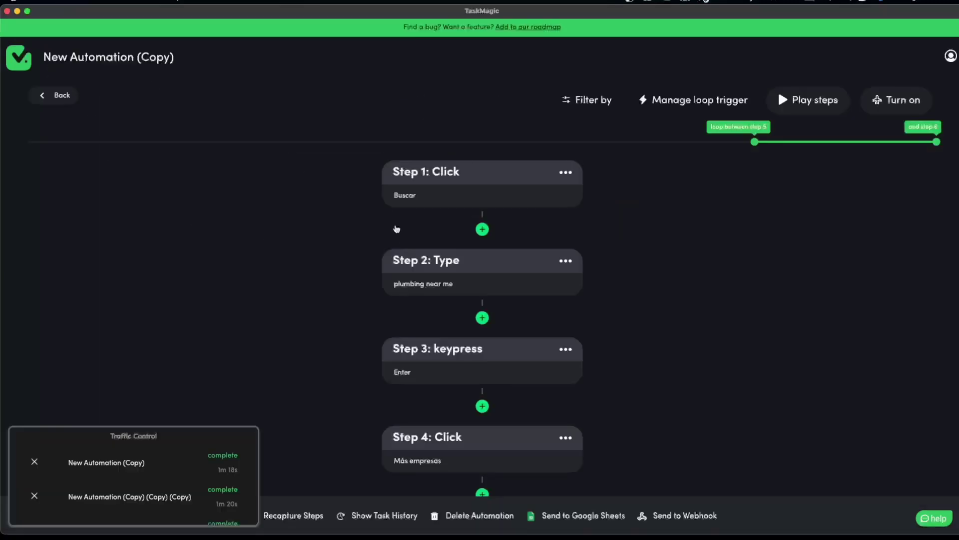
left_click(68, 95)
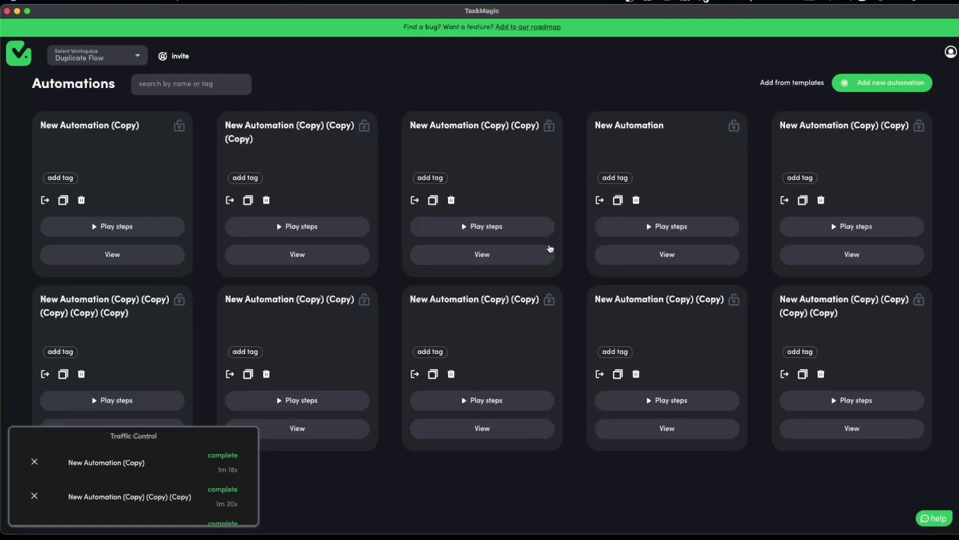
Step: Open the first-row New Automation (Copy) (Copy) and review its steps from the Buscar click to the Step 6 click
left_click(482, 254)
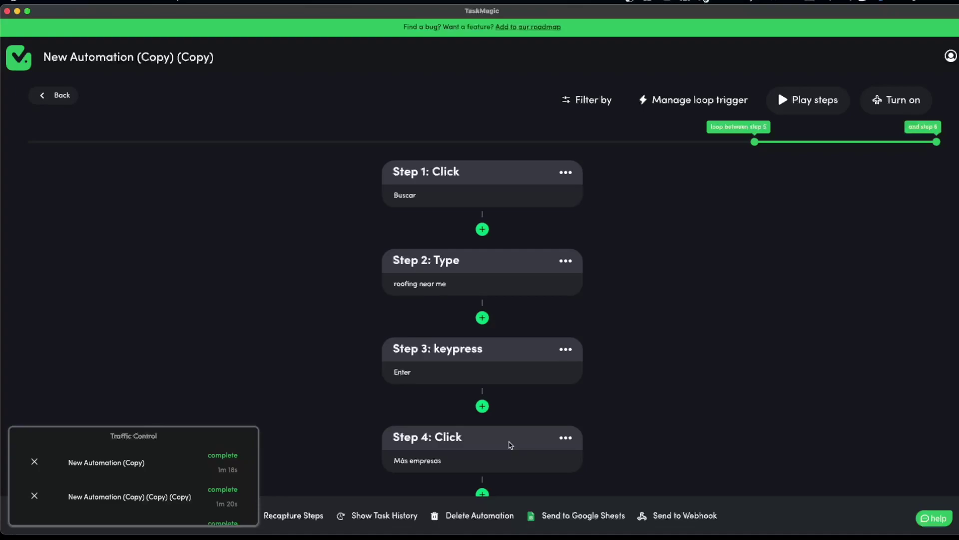
scroll(216, 474, "down", 3)
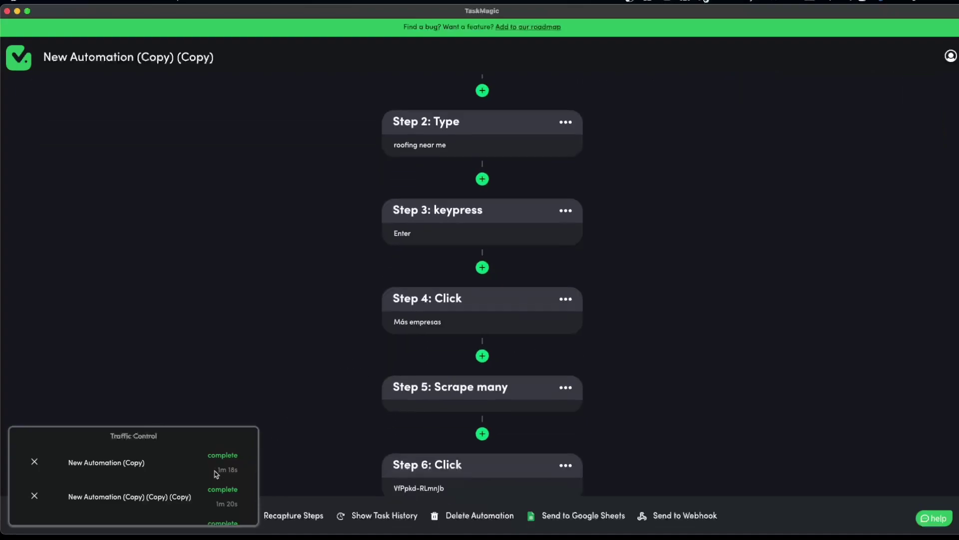
scroll(200, 495, "down", 3)
scroll(180, 497, "up", 3)
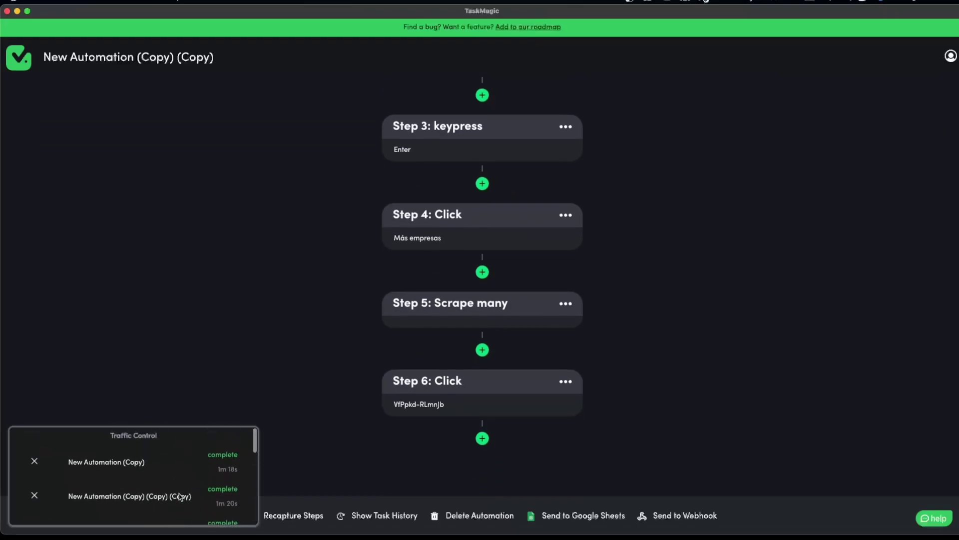
scroll(300, 416, "up", 6)
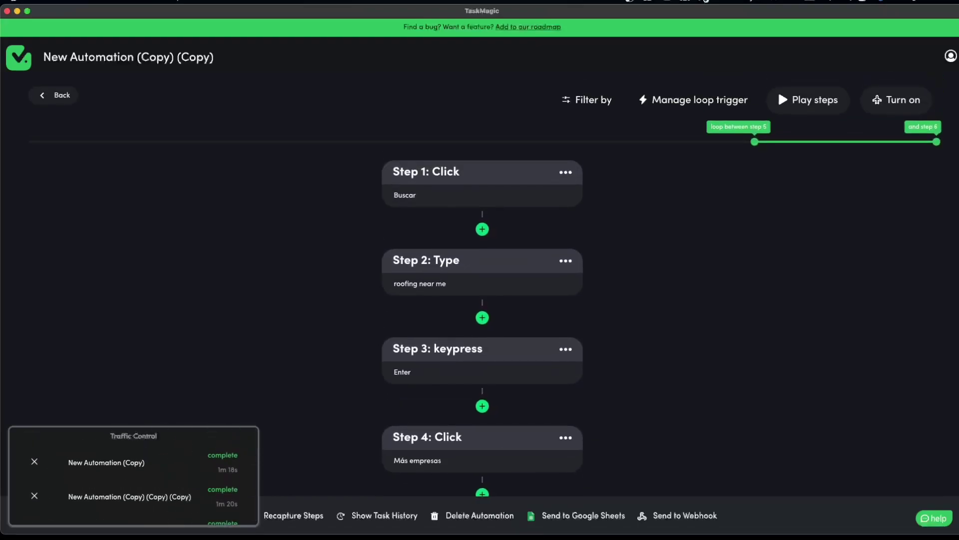